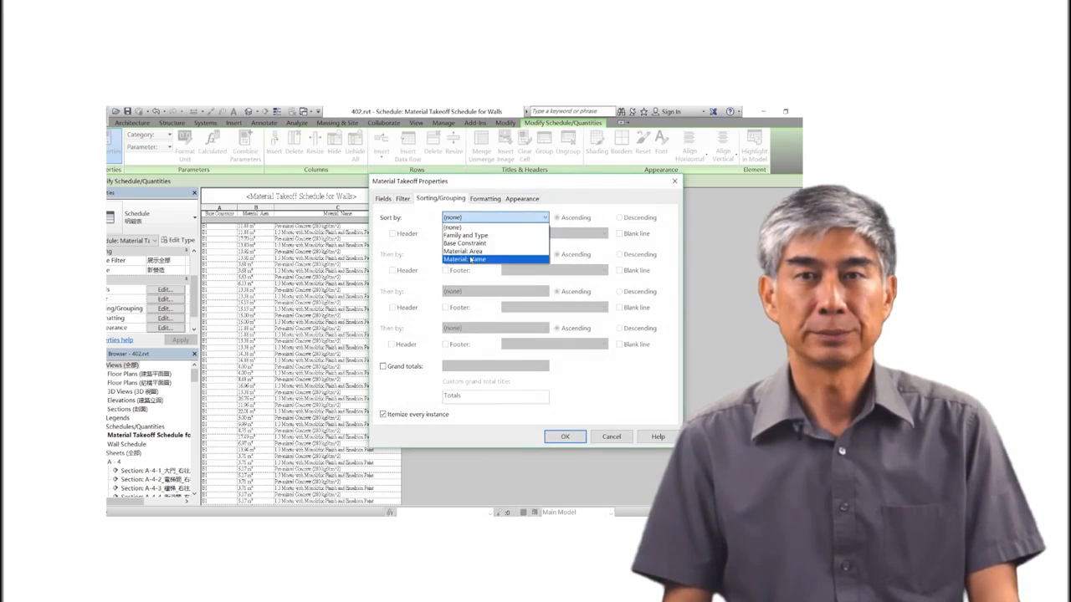
# Step: Sort the wall material takeoff by Material: Name with a header and blank line, without itemizing every instance
pyautogui.click(472, 256)
pyautogui.click(566, 437)
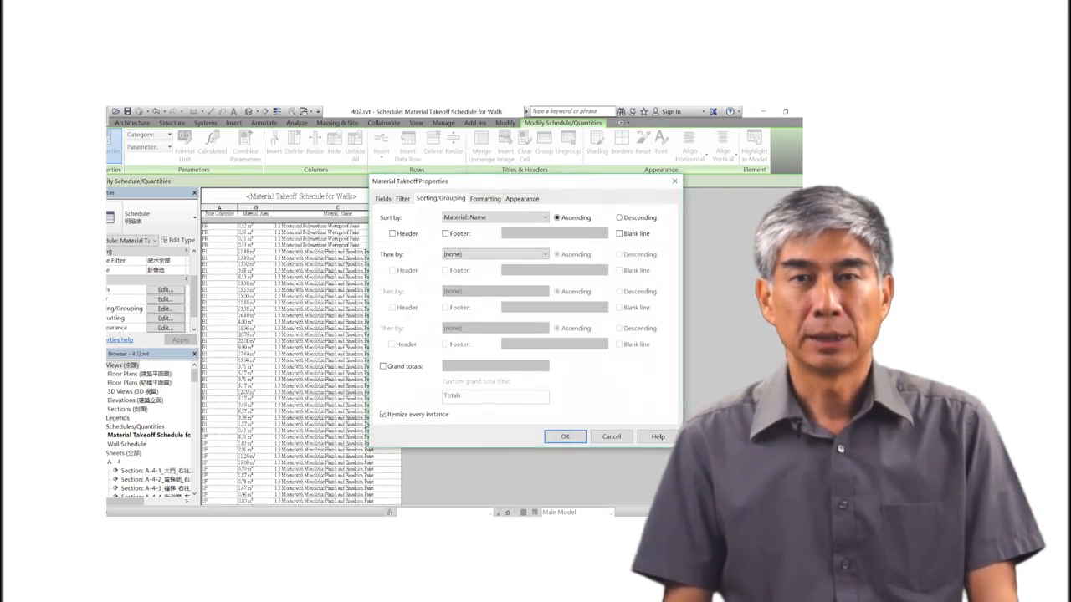
pyautogui.click(566, 436)
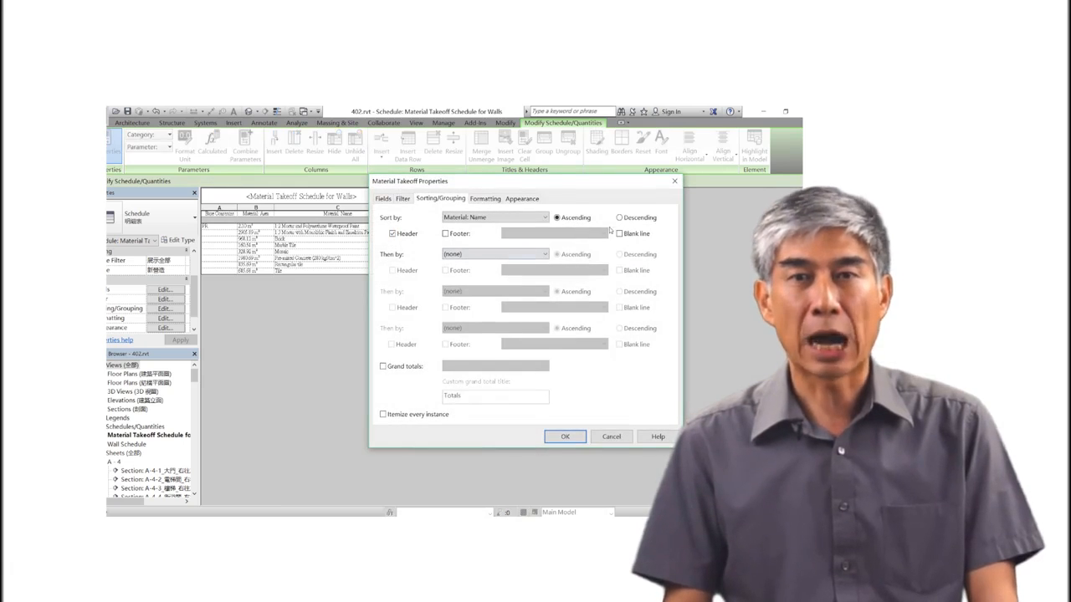
pyautogui.click(555, 439)
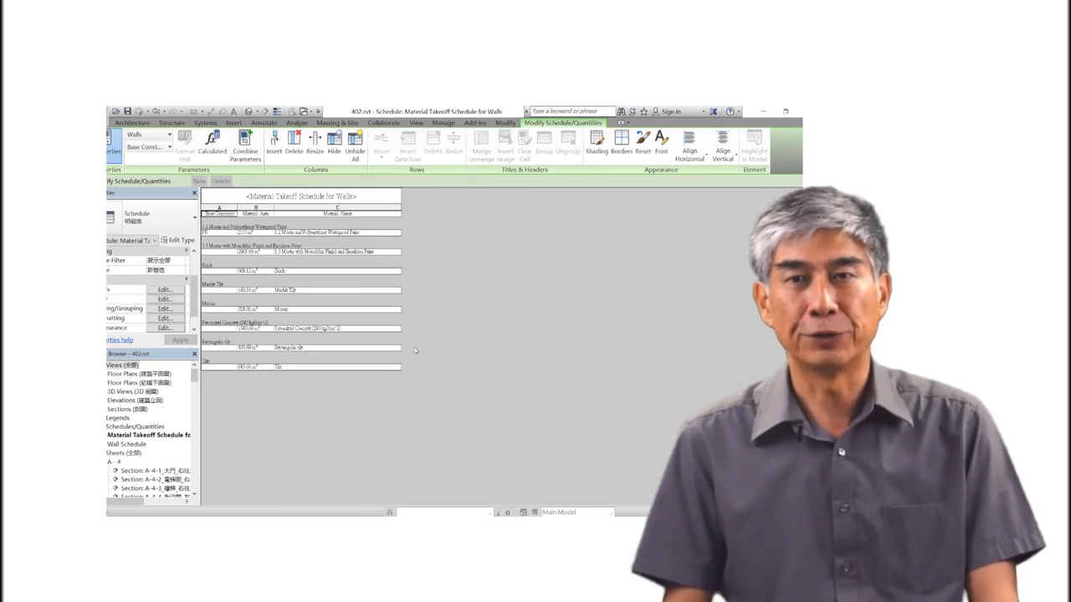
# Step: Change the takeoff's primary sorting field to Base Constraint
pyautogui.click(165, 309)
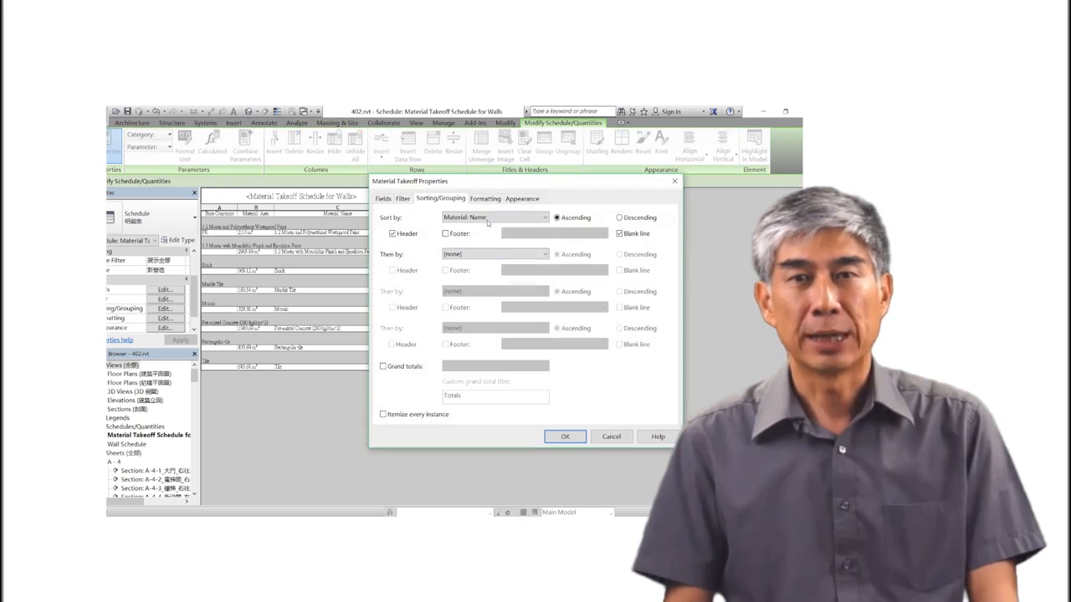
pyautogui.click(502, 218)
pyautogui.click(474, 243)
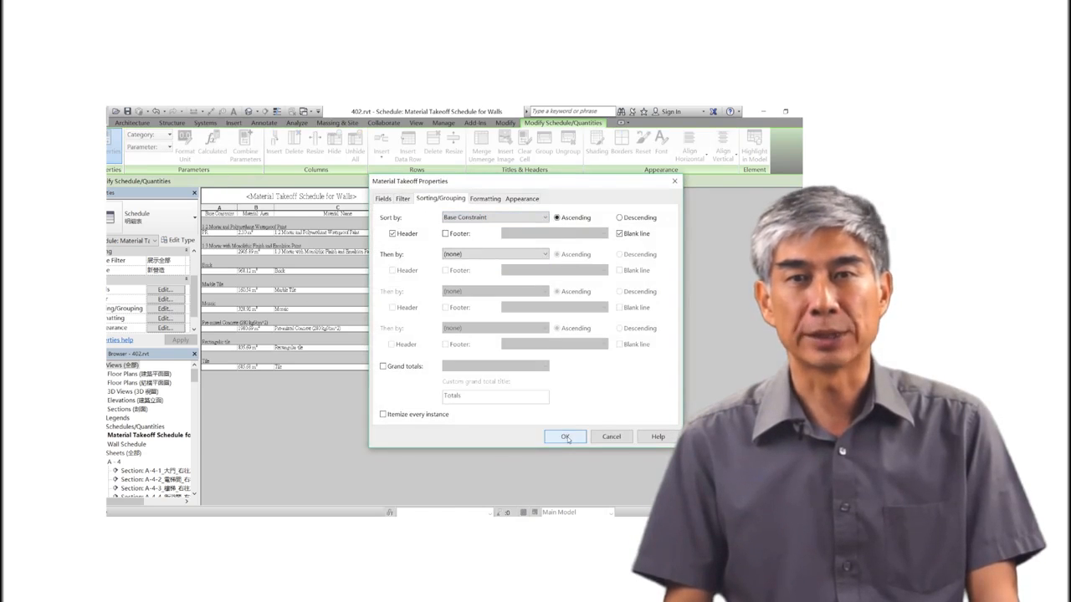
pyautogui.click(564, 436)
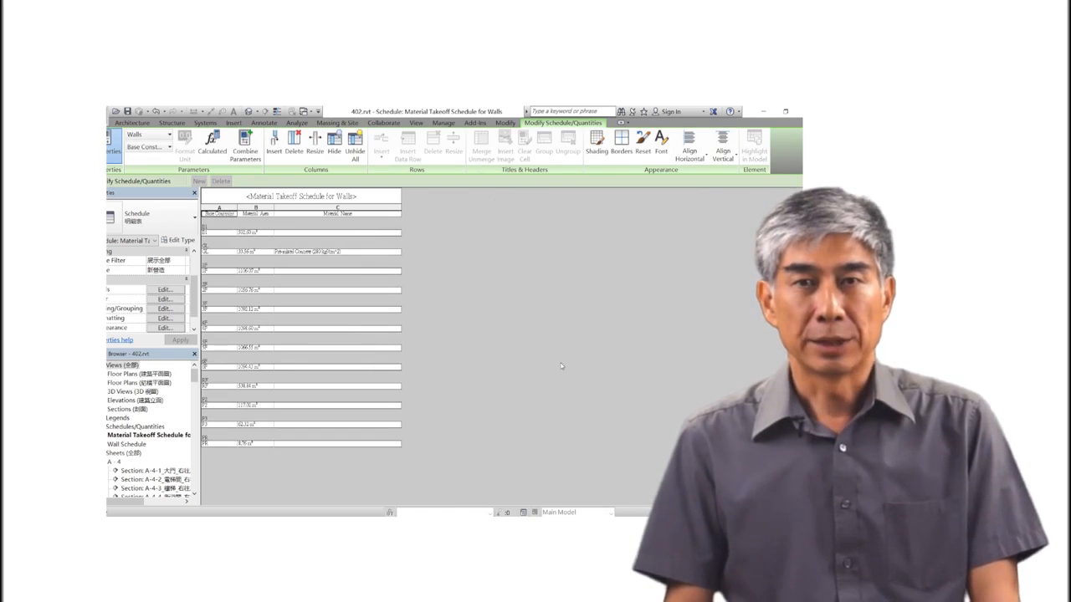
# Step: Add Material: Name as the second sorting level of the takeoff
pyautogui.click(165, 309)
pyautogui.click(494, 253)
pyautogui.click(473, 301)
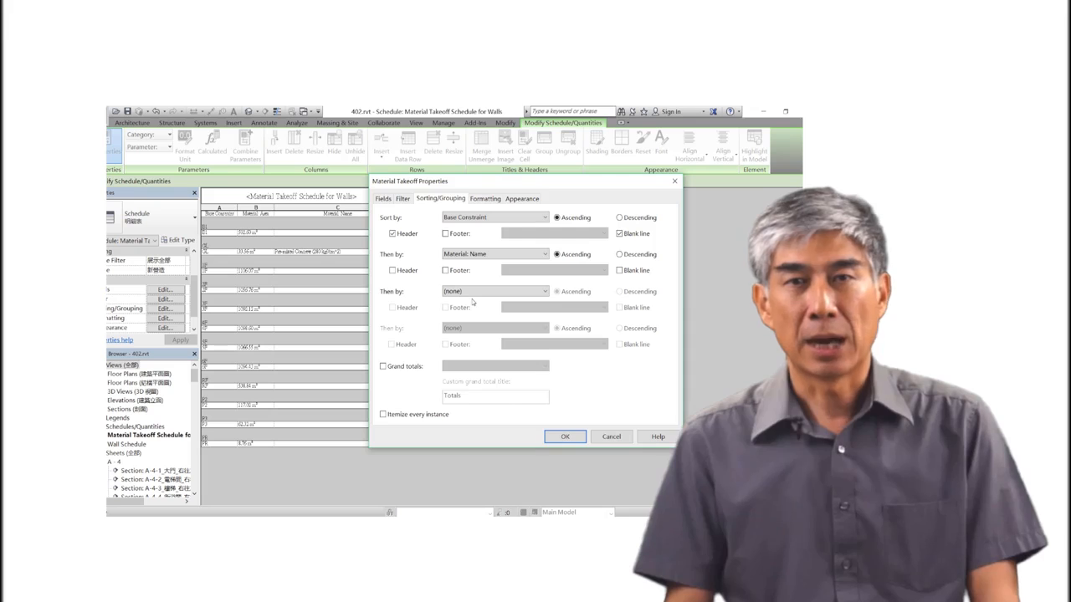
pyautogui.click(564, 436)
pyautogui.scroll(-5, 474, 342)
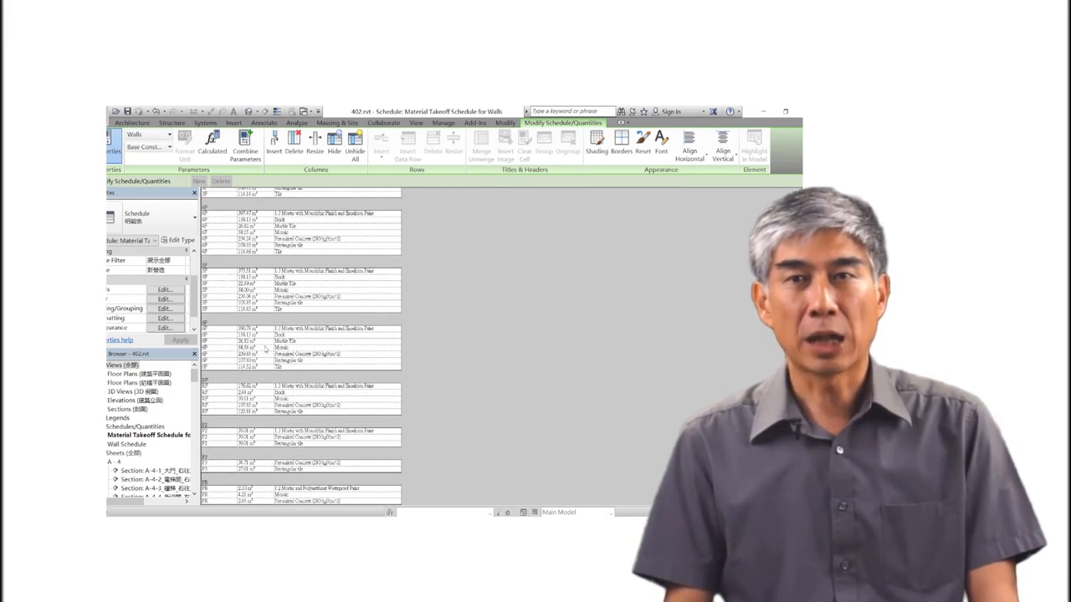
# Step: Turn on grand totals for the takeoff, showing title, count, and totals
pyautogui.click(165, 308)
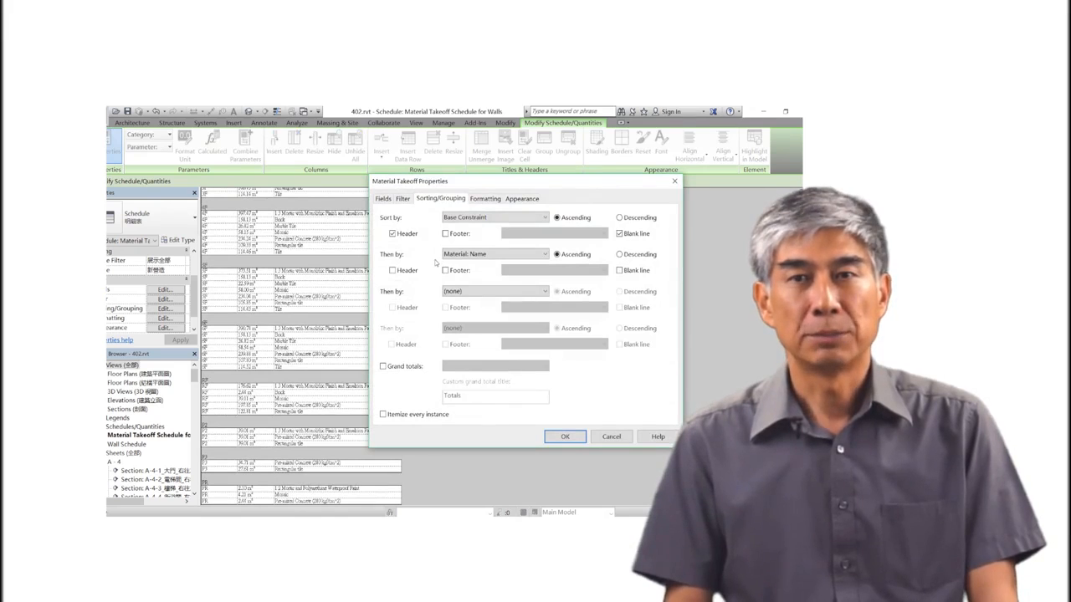
pyautogui.click(383, 366)
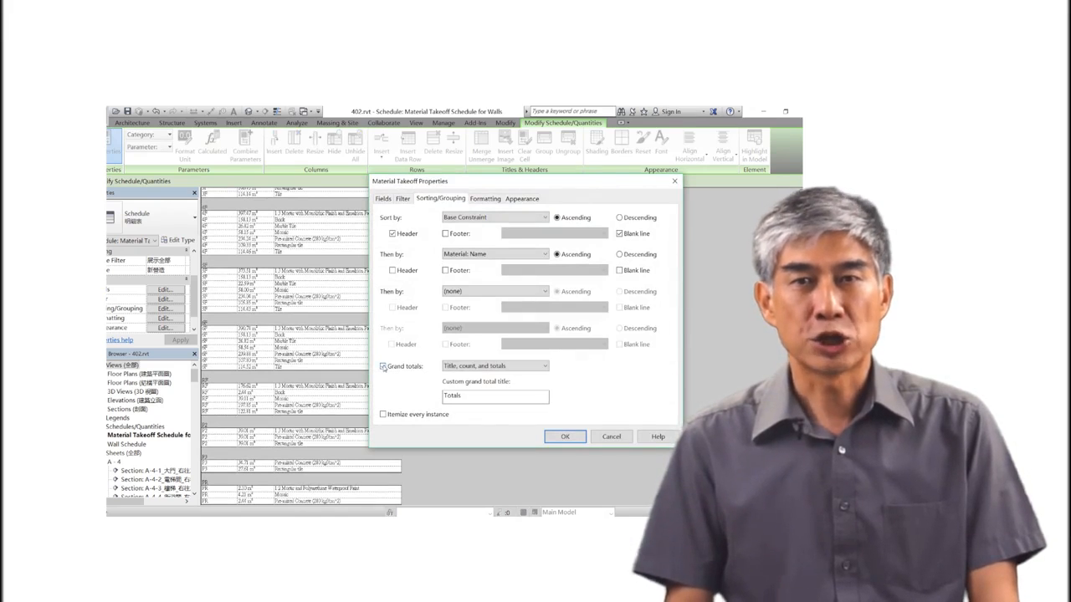
pyautogui.click(510, 366)
pyautogui.click(493, 373)
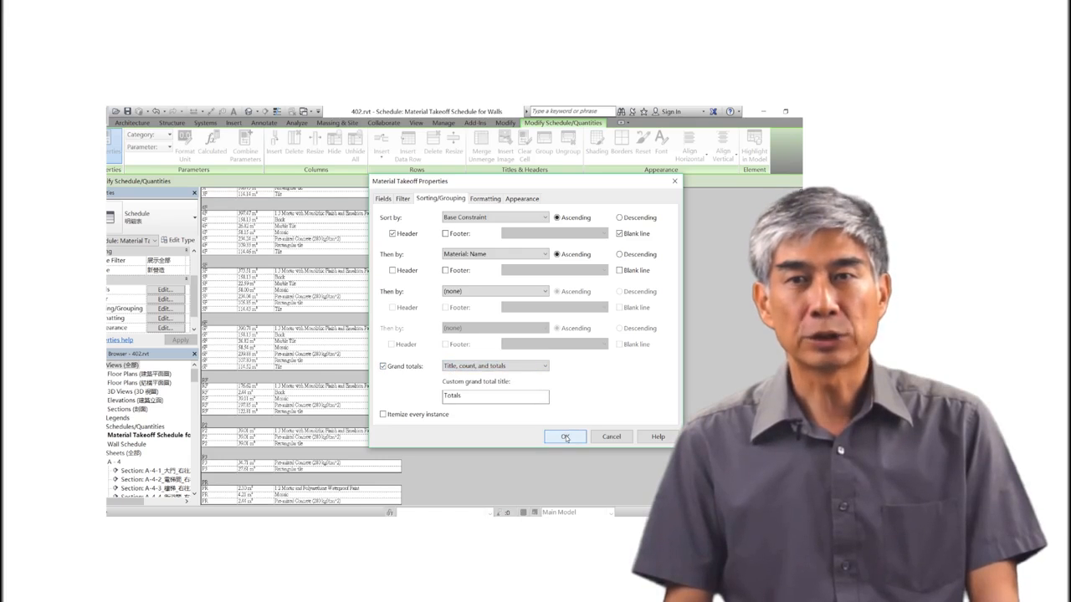
pyautogui.click(565, 437)
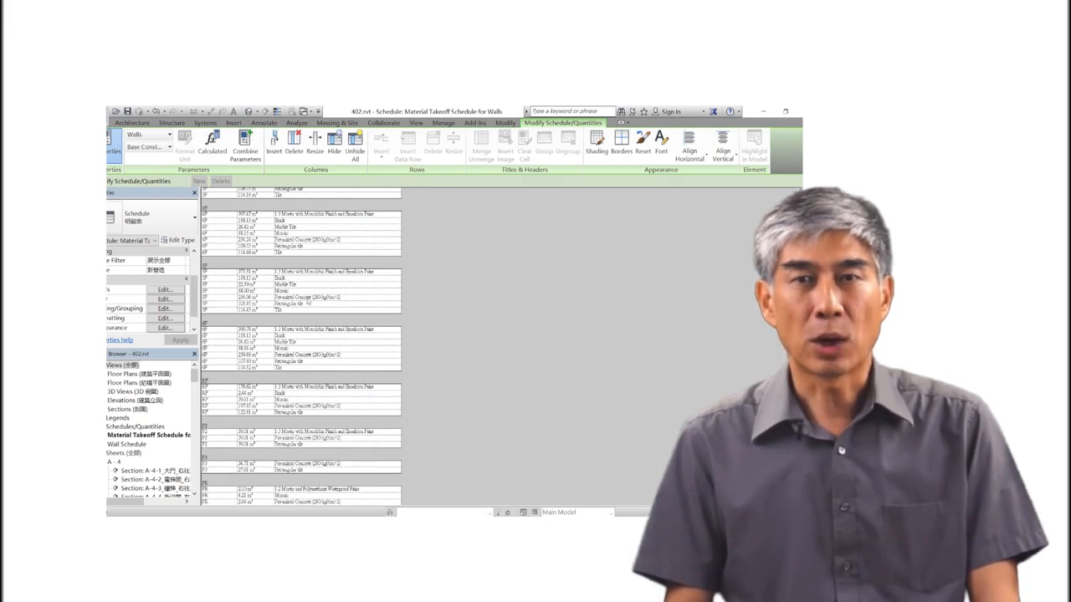
# Step: Format the Material: Area field to calculate totals and check the end of the schedule
pyautogui.scroll(5, 306, 301)
pyautogui.click(165, 318)
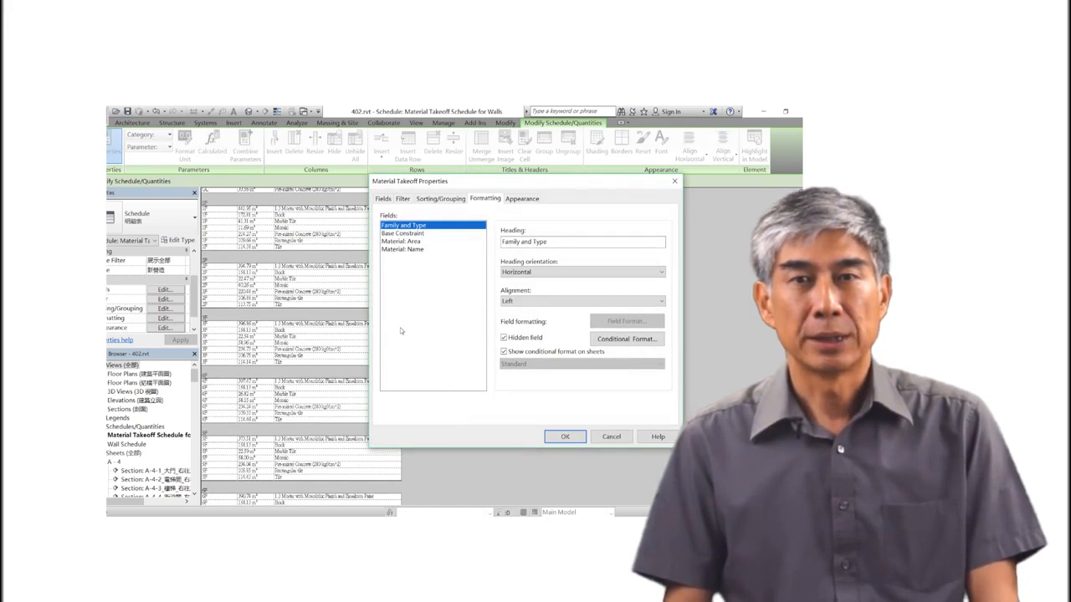
pyautogui.click(395, 242)
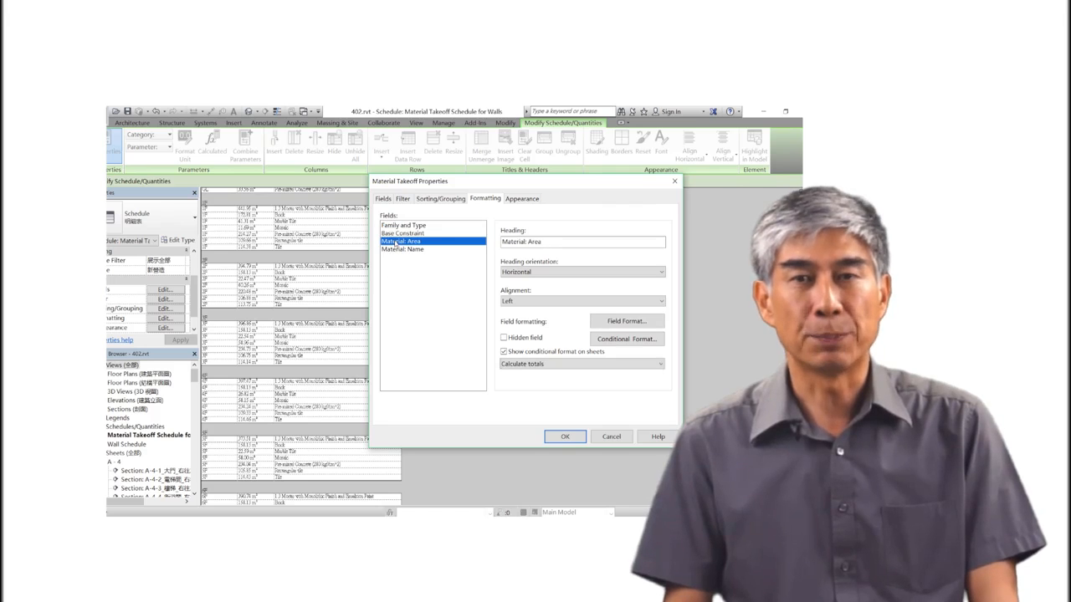
pyautogui.click(581, 364)
pyautogui.click(540, 386)
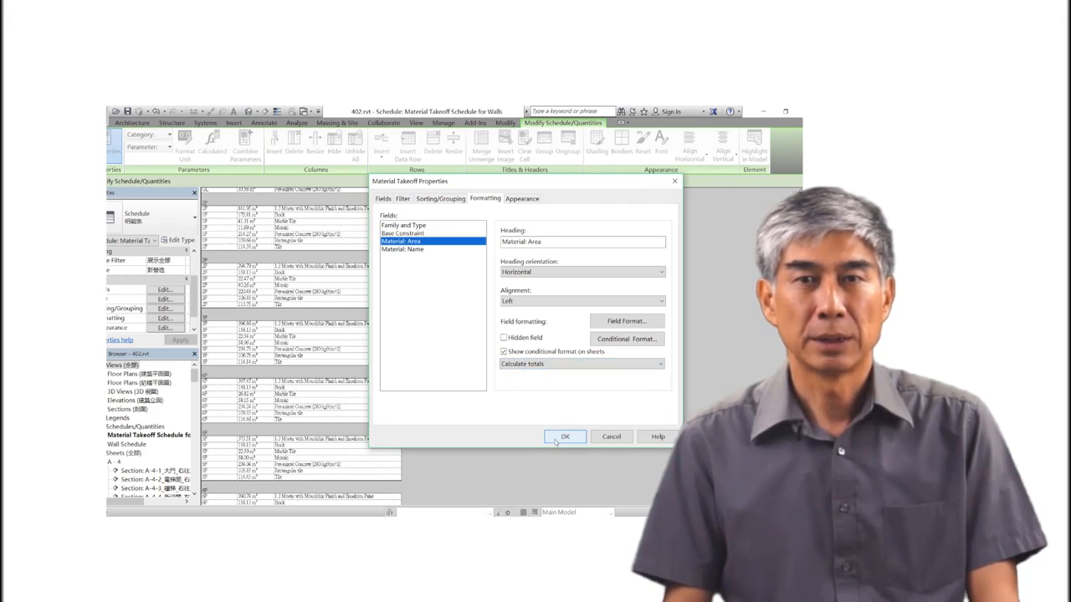
pyautogui.click(565, 436)
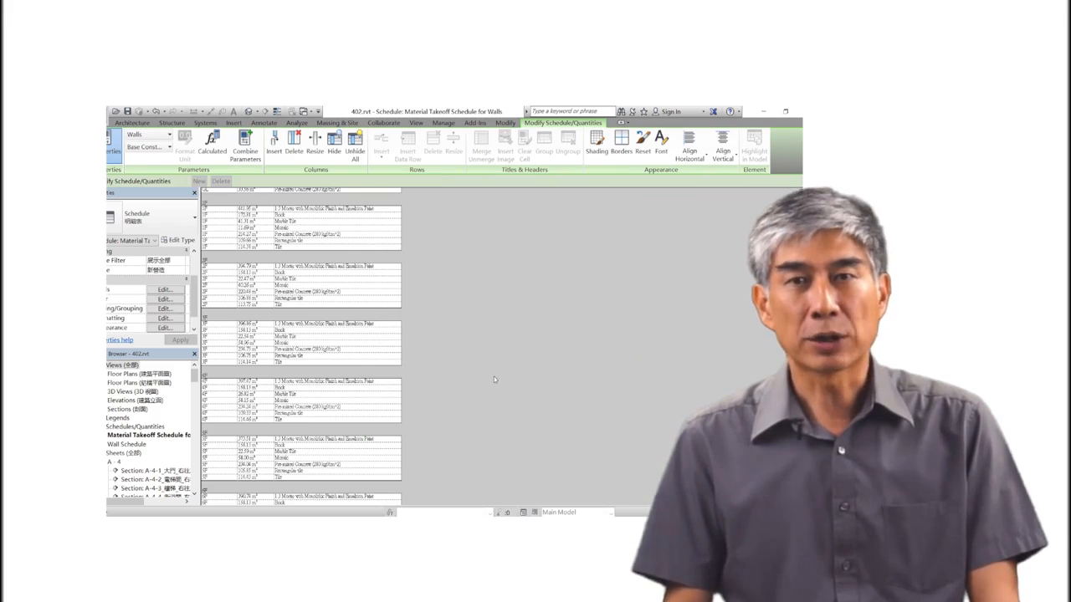
pyautogui.scroll(-5, 494, 380)
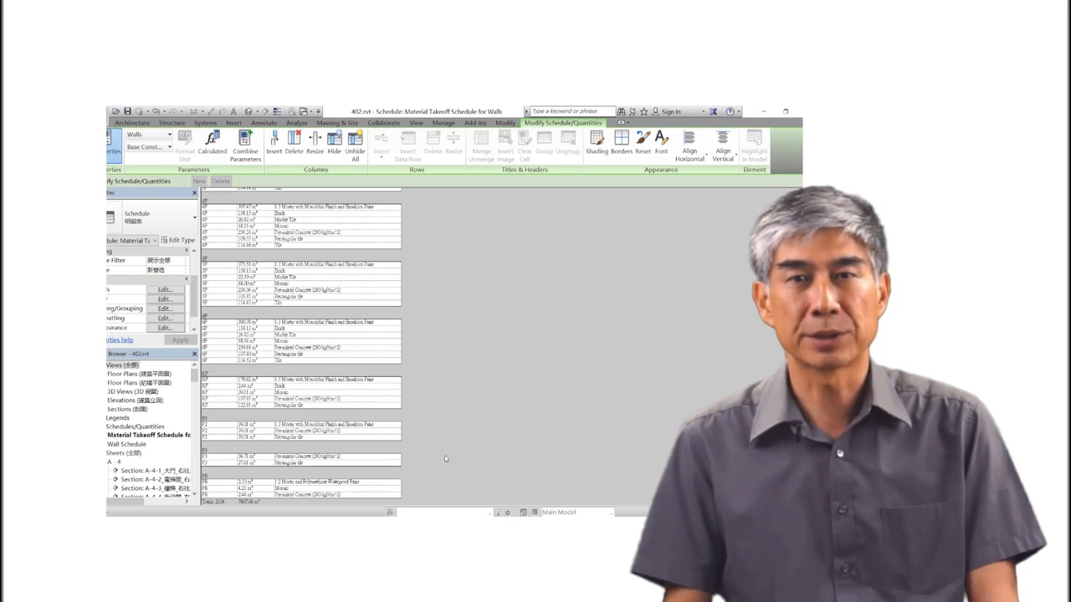
# Step: Add a Totals only footer to the Material: Name level and sort thirdly by Family and Type
pyautogui.click(165, 309)
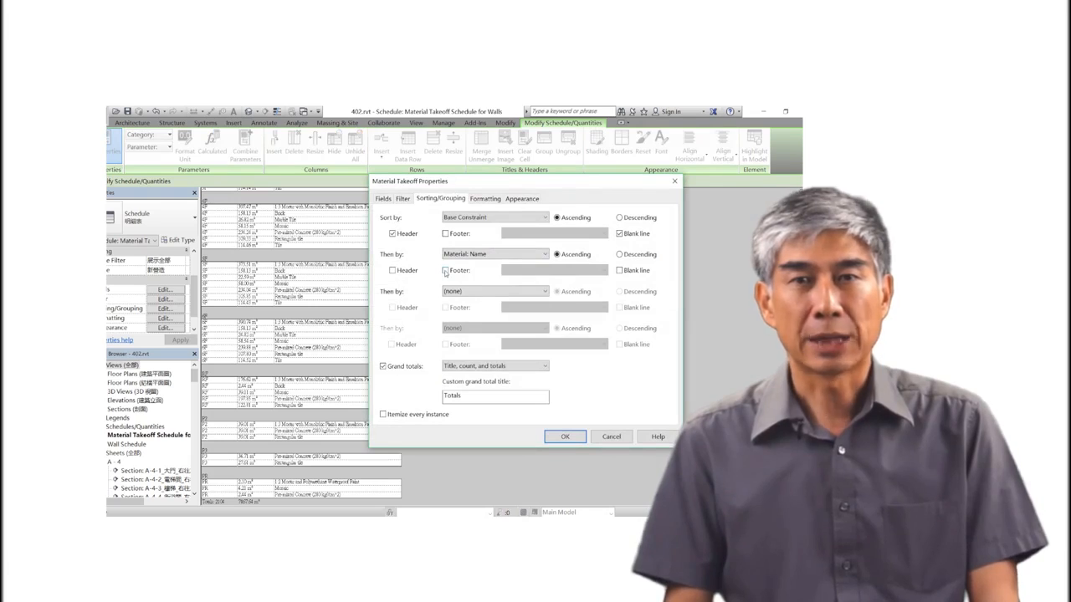
pyautogui.click(445, 270)
pyautogui.click(552, 270)
pyautogui.click(515, 308)
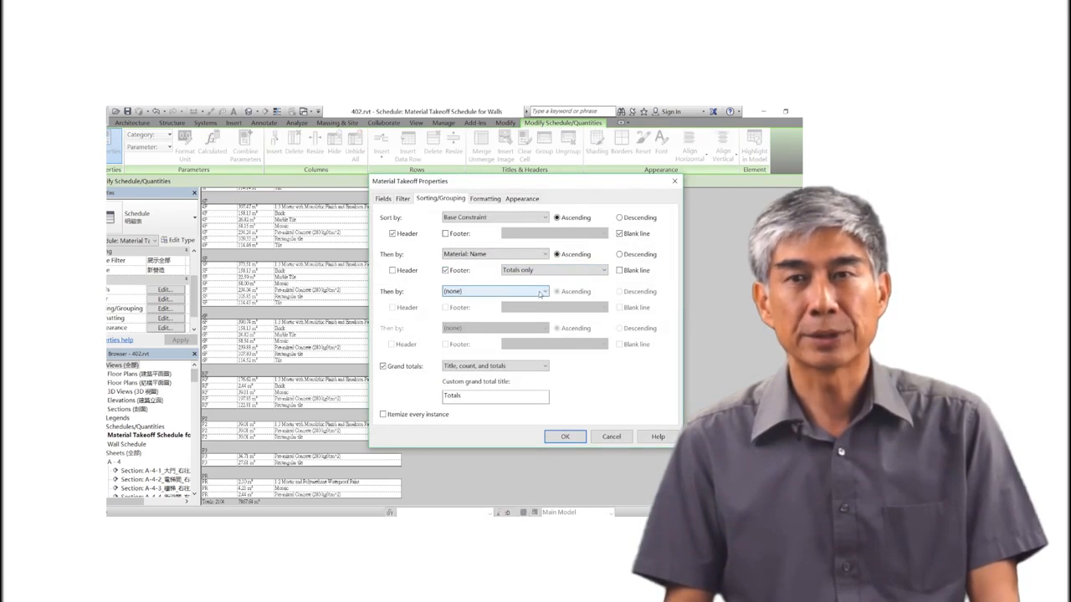
pyautogui.click(540, 293)
pyautogui.click(486, 317)
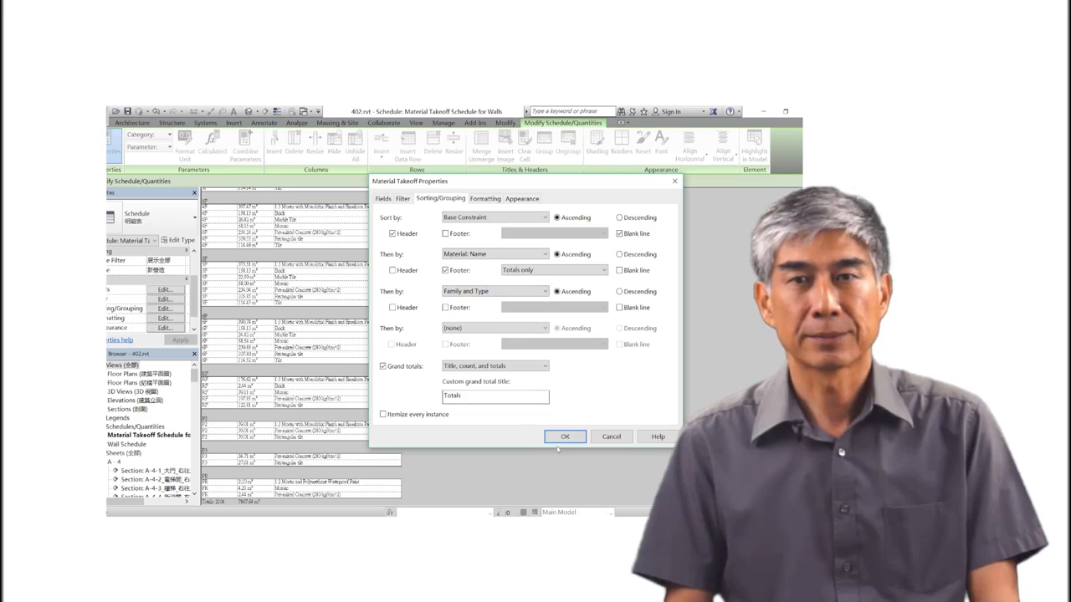
pyautogui.click(565, 436)
pyautogui.scroll(10, 510, 359)
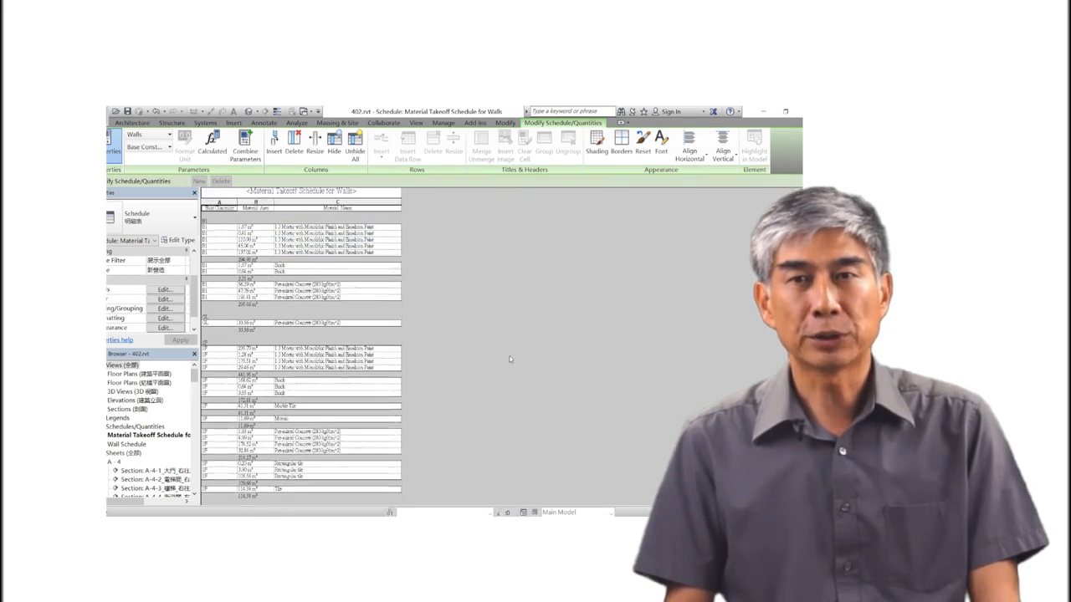
pyautogui.scroll(1, 509, 359)
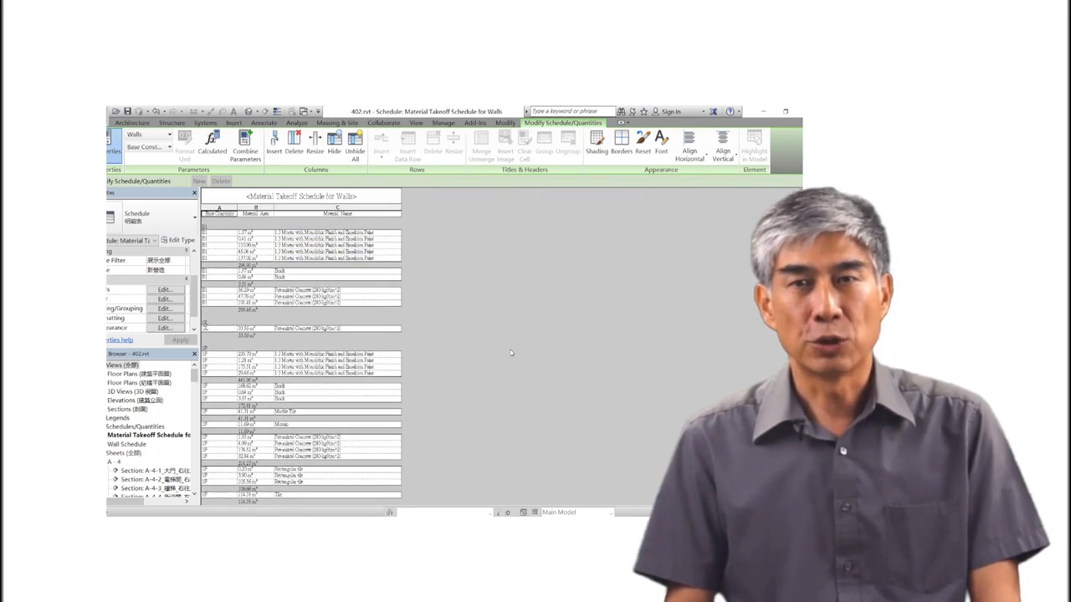
# Step: Filter the takeoff to walls whose Base Constraint is above GL
pyautogui.click(167, 298)
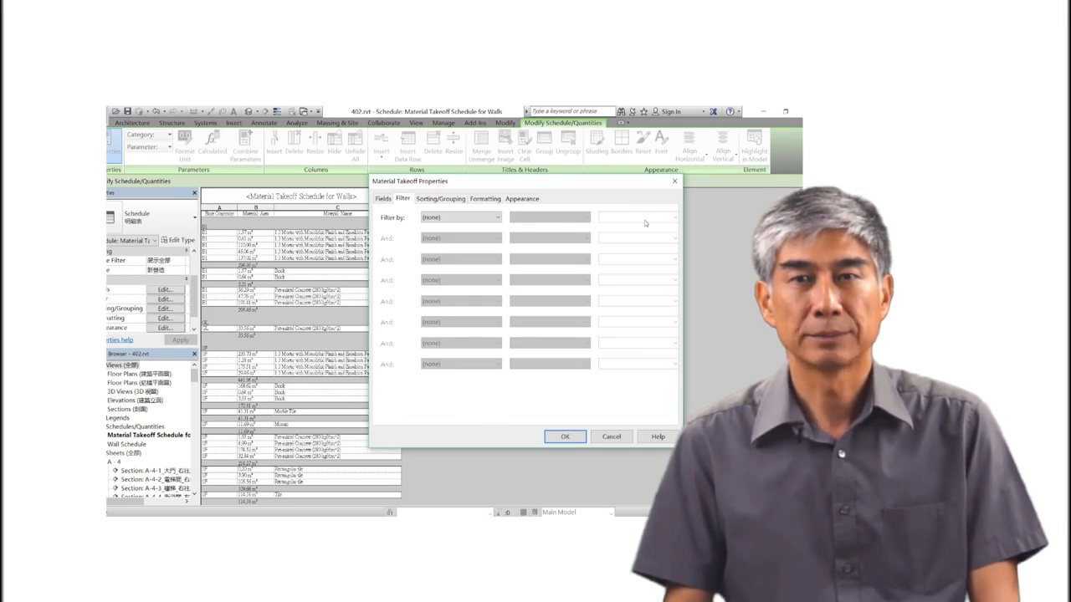
pyautogui.click(460, 218)
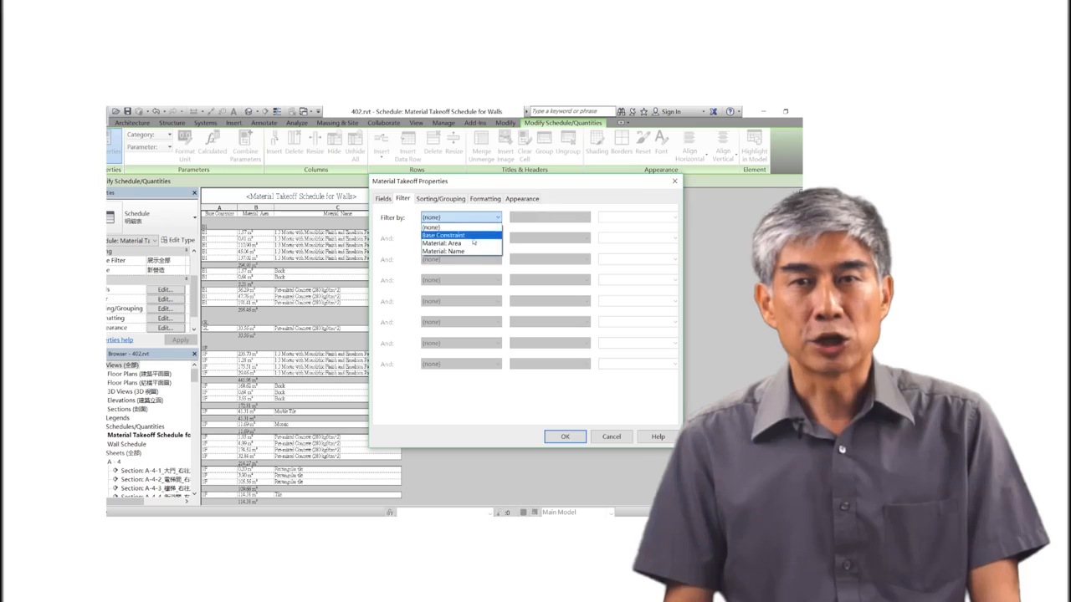
pyautogui.click(452, 228)
pyautogui.click(565, 219)
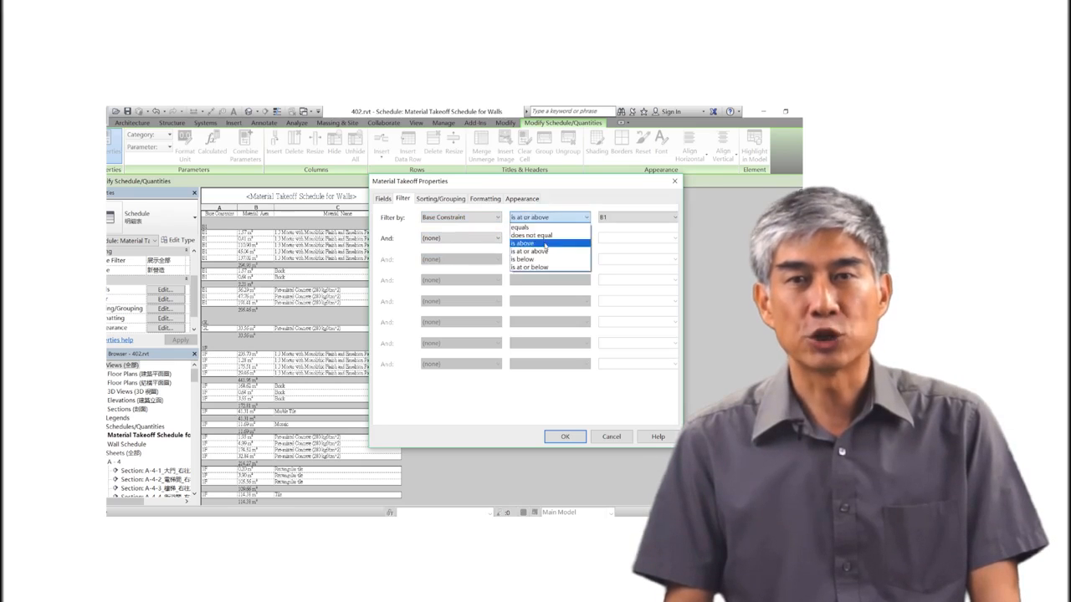
pyautogui.click(562, 228)
pyautogui.click(611, 217)
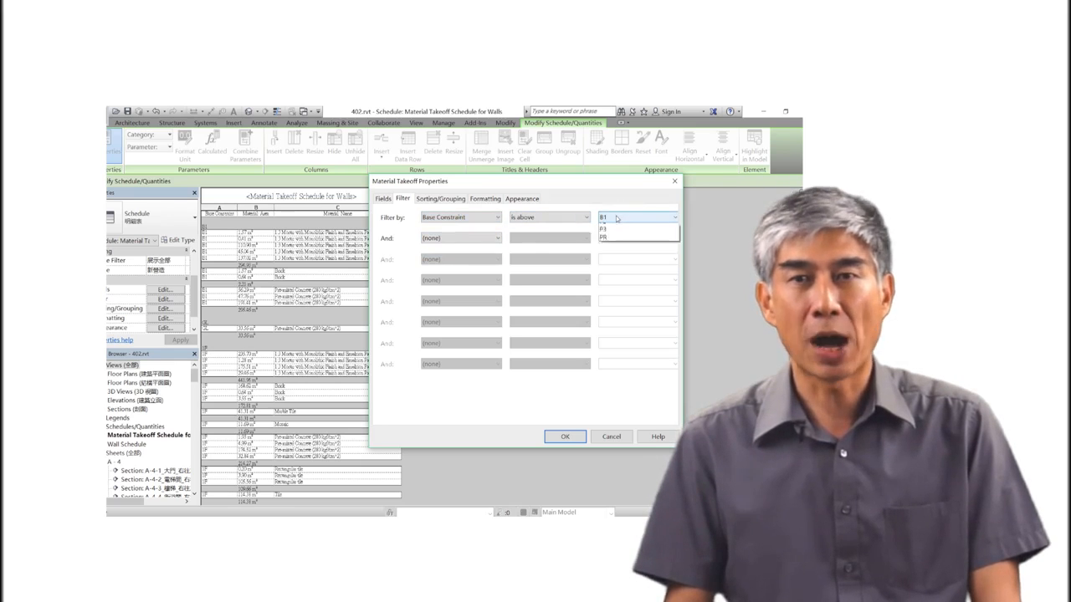
pyautogui.click(613, 237)
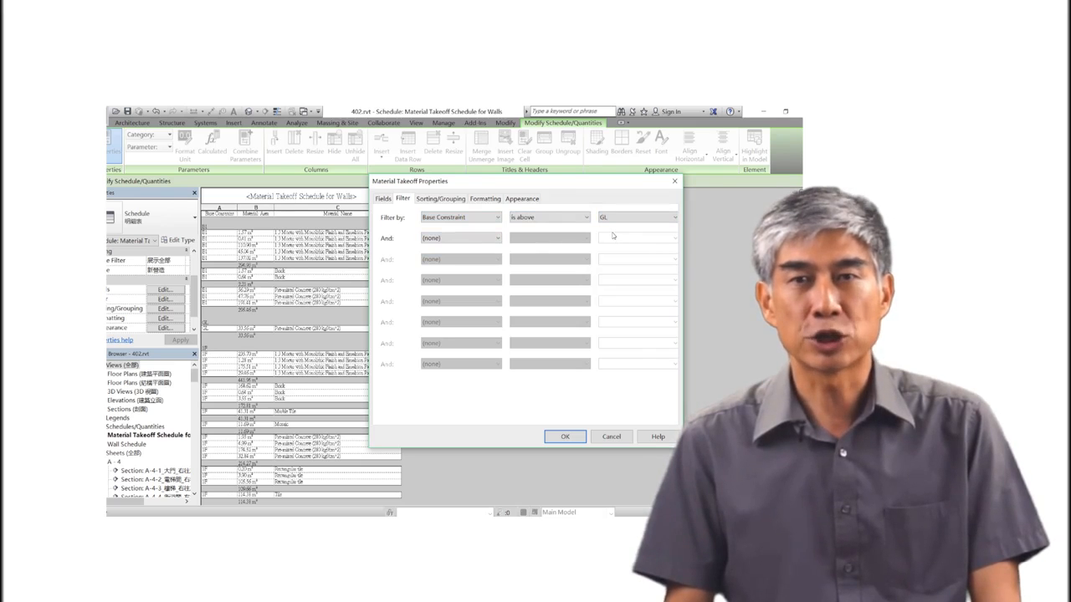
pyautogui.click(564, 436)
pyautogui.scroll(-5, 438, 338)
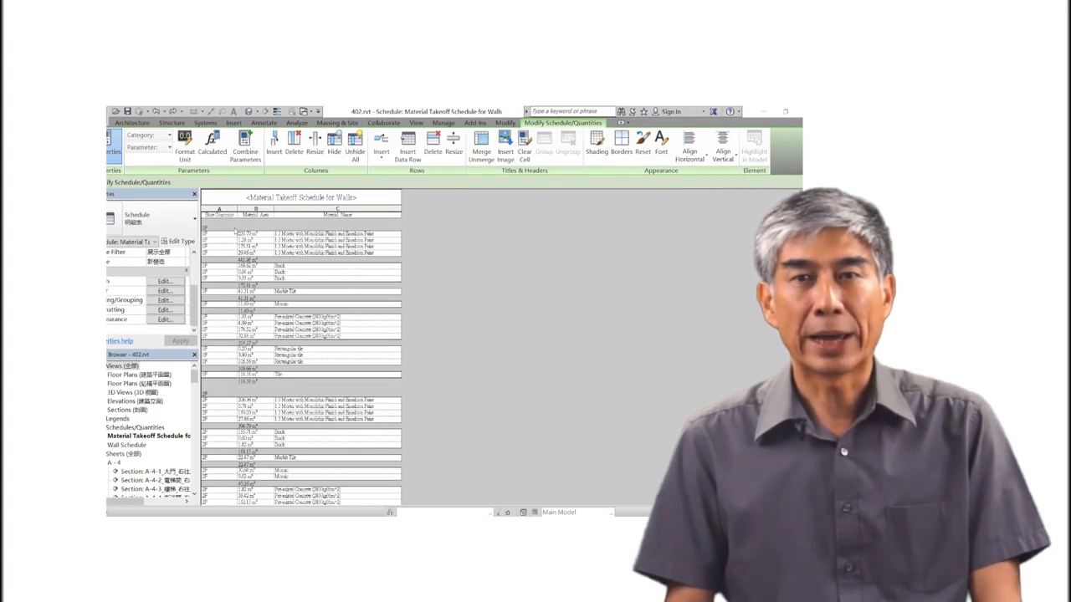
# Step: Shade the Base Constraint column heading bright green
pyautogui.click(301, 265)
pyautogui.click(598, 148)
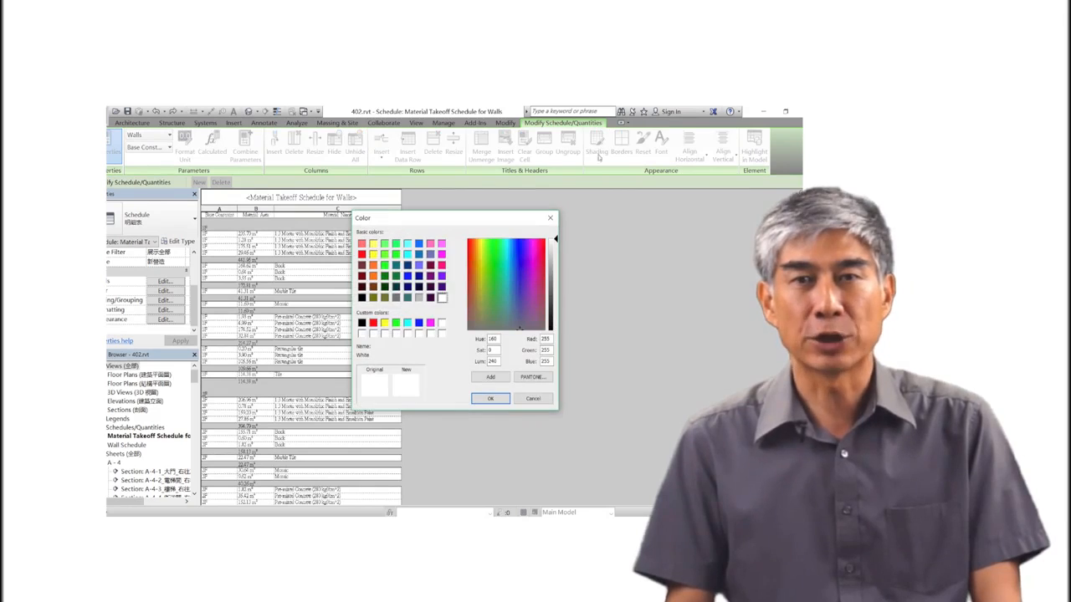
pyautogui.click(385, 264)
pyautogui.click(490, 398)
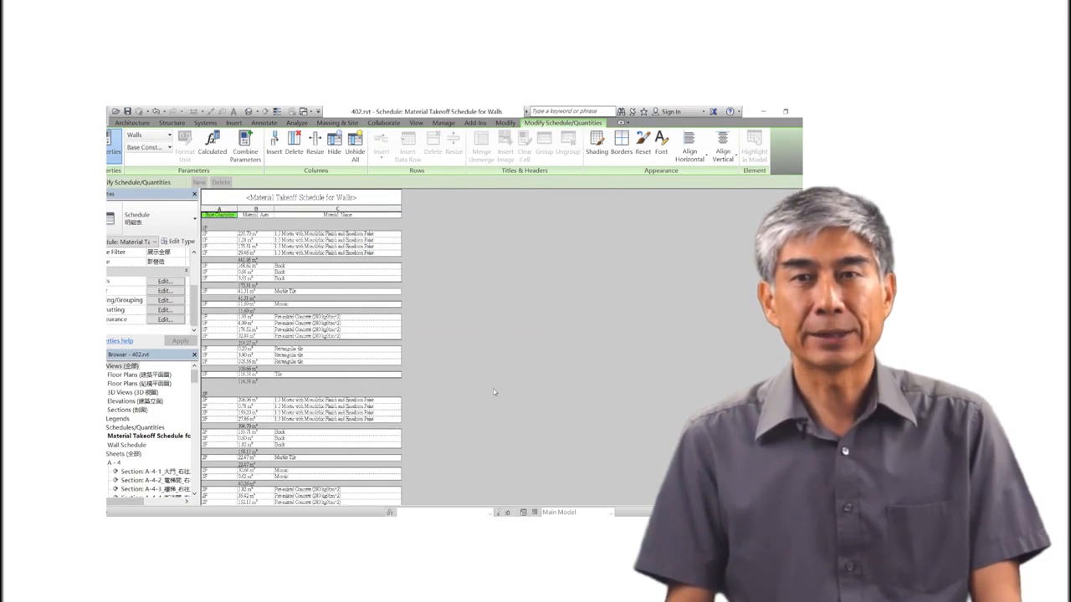
# Step: Shade the whole Material: Area column purple
pyautogui.click(272, 212)
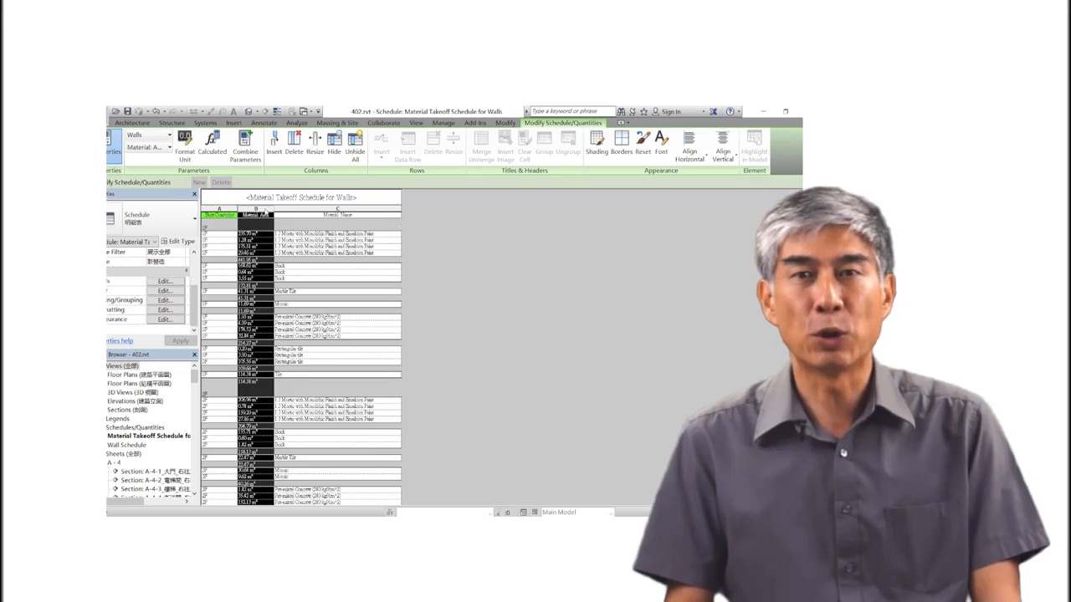
pyautogui.click(596, 150)
pyautogui.click(442, 276)
pyautogui.click(490, 398)
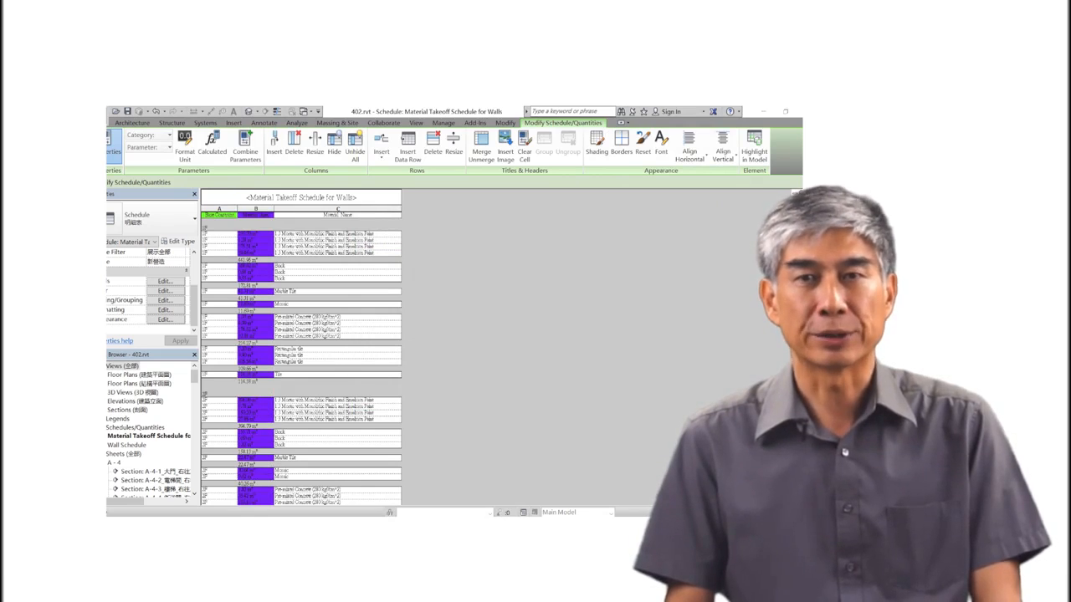
# Step: Export the schedule as a report to the desktop as the delimited text file Material Takeoff Schedule for Walls.txt
pyautogui.click(109, 116)
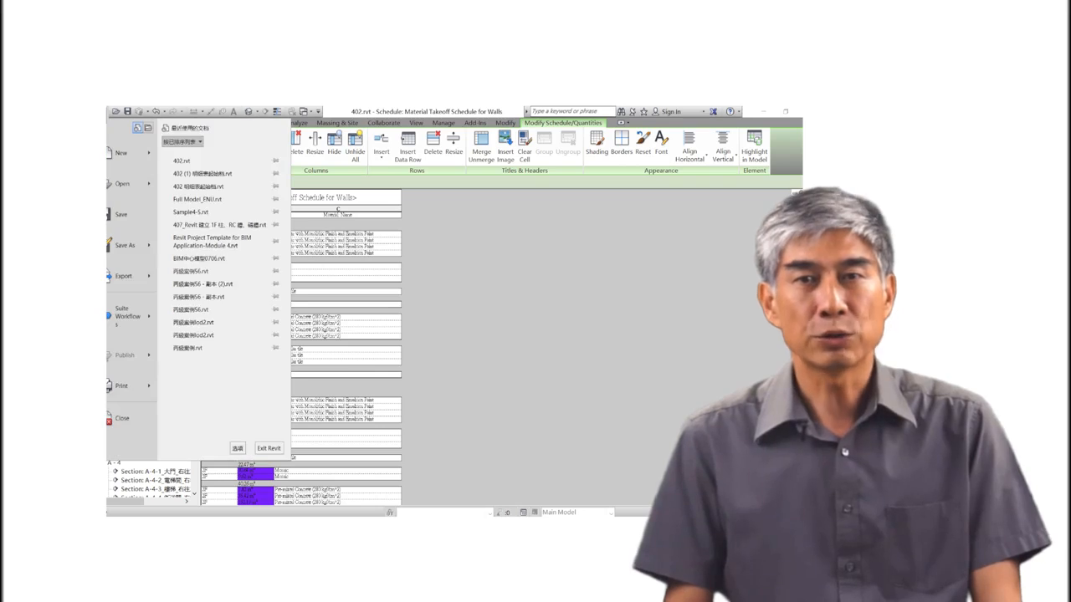
pyautogui.moveTo(127, 276)
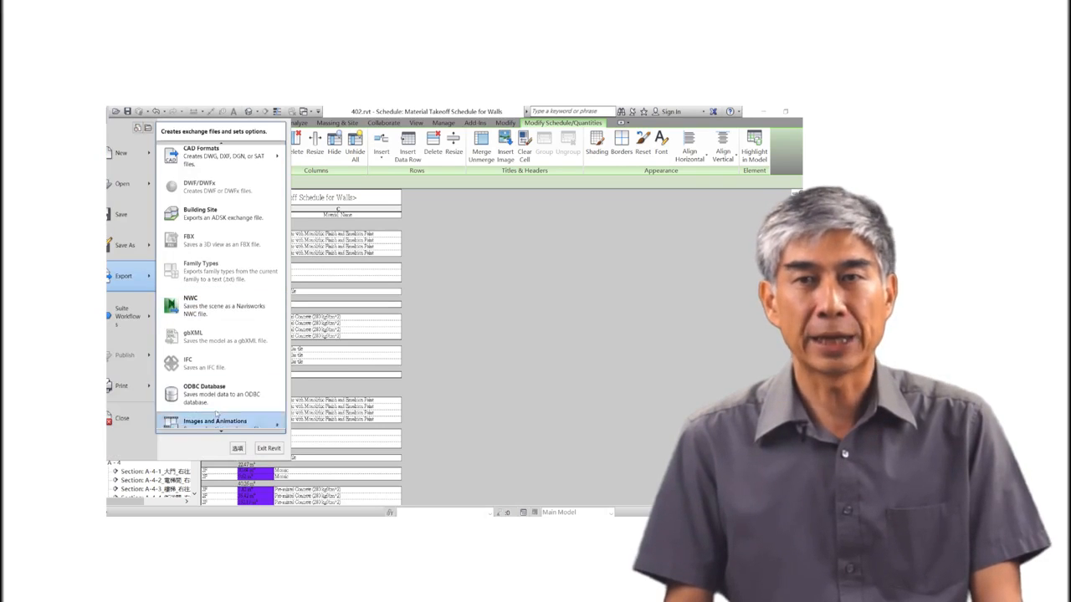
pyautogui.scroll(-1, 214, 414)
pyautogui.moveTo(215, 410)
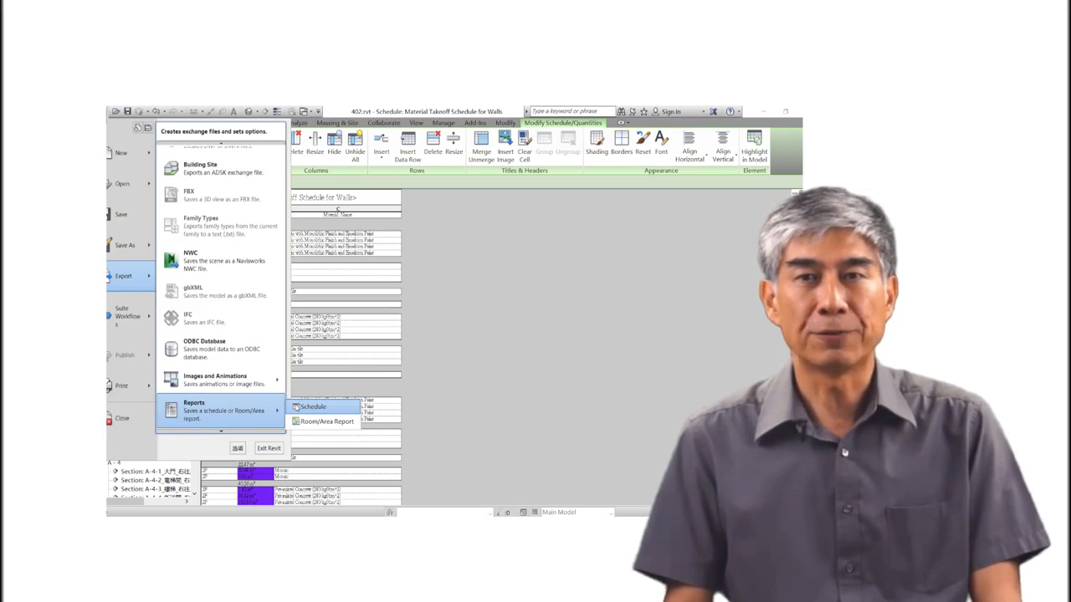
pyautogui.click(312, 408)
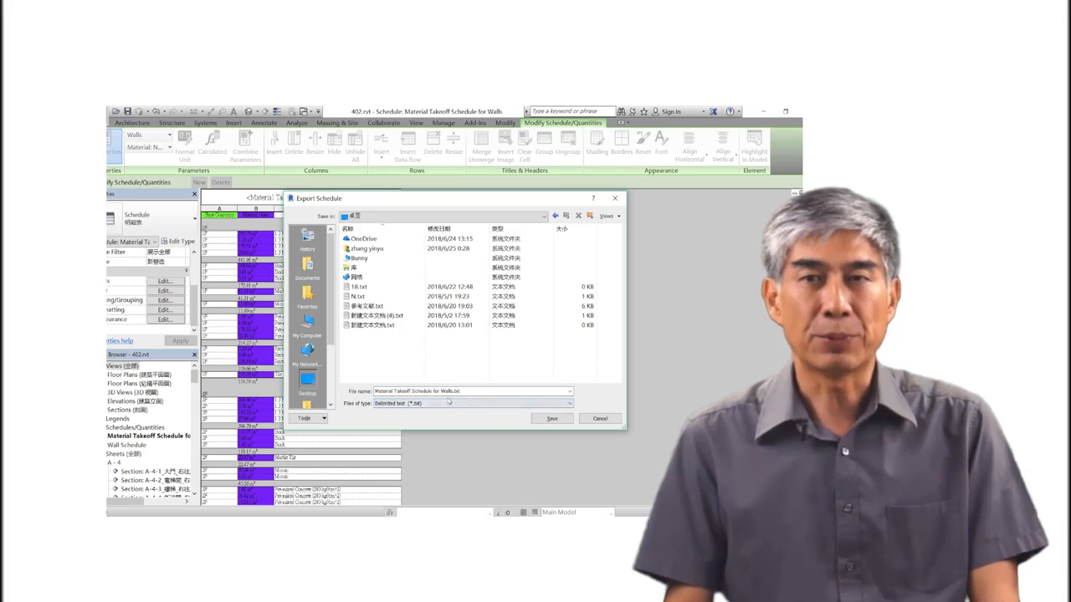
pyautogui.click(503, 404)
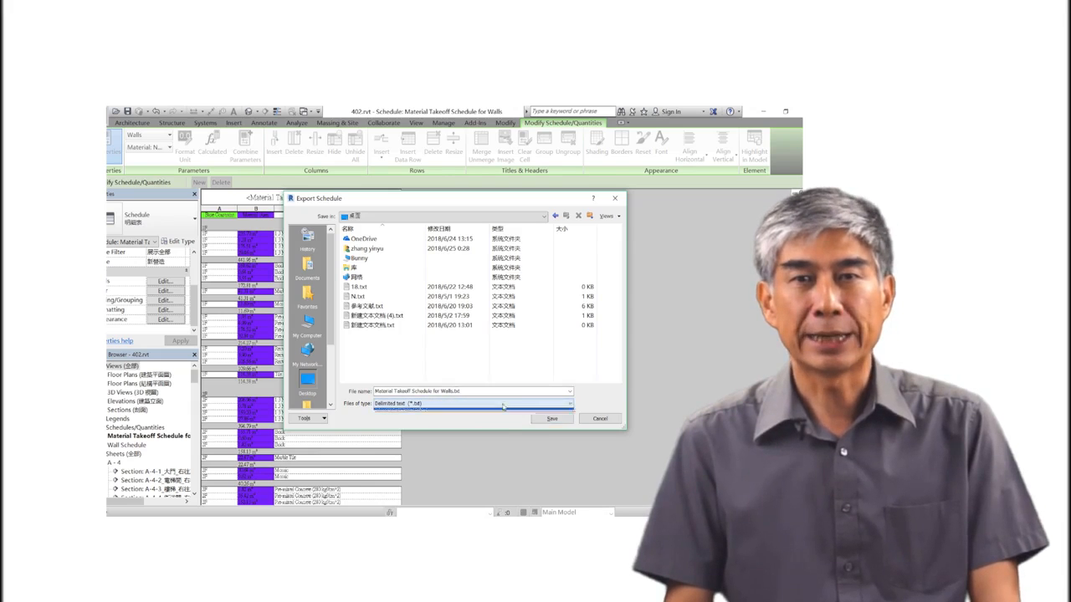
pyautogui.click(503, 407)
pyautogui.click(541, 420)
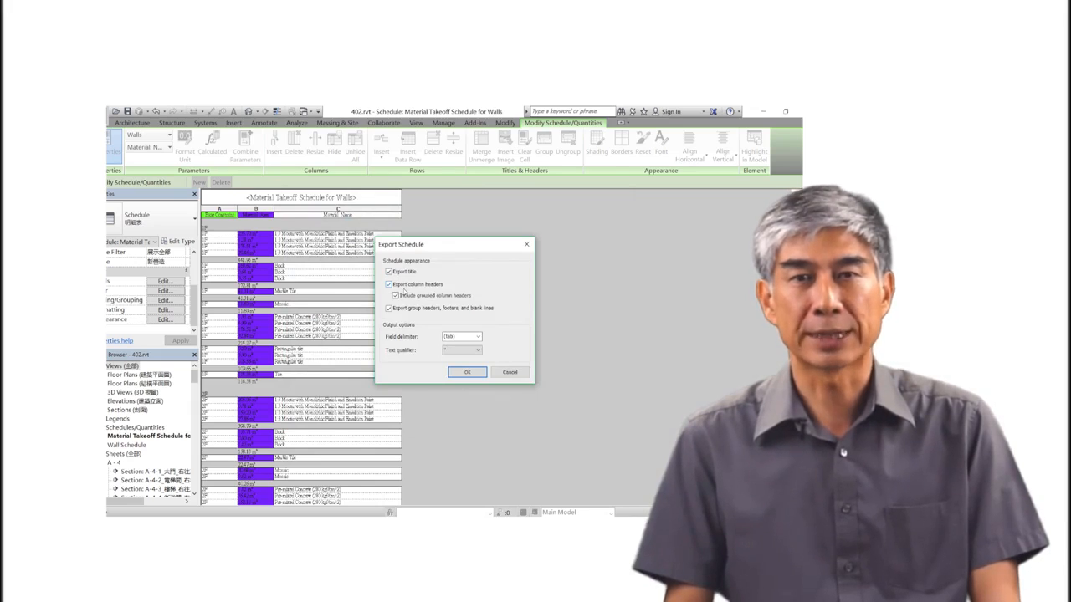
# Step: Complete the schedule export with tab as the field delimiter, including the title, column headers, group headers, footers and blank lines
pyautogui.click(465, 337)
pyautogui.click(459, 345)
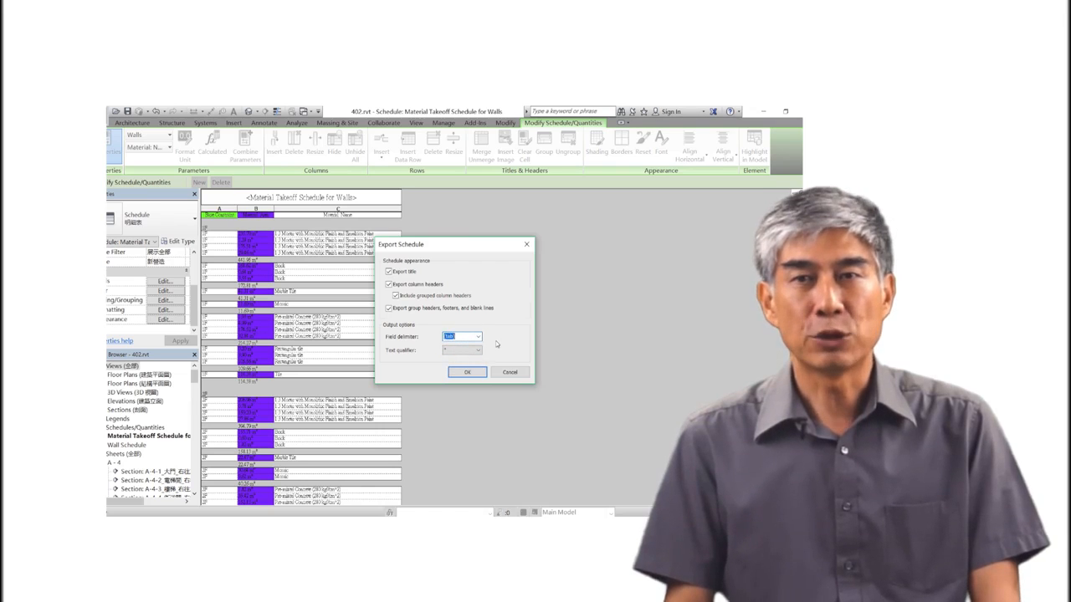
pyautogui.click(467, 374)
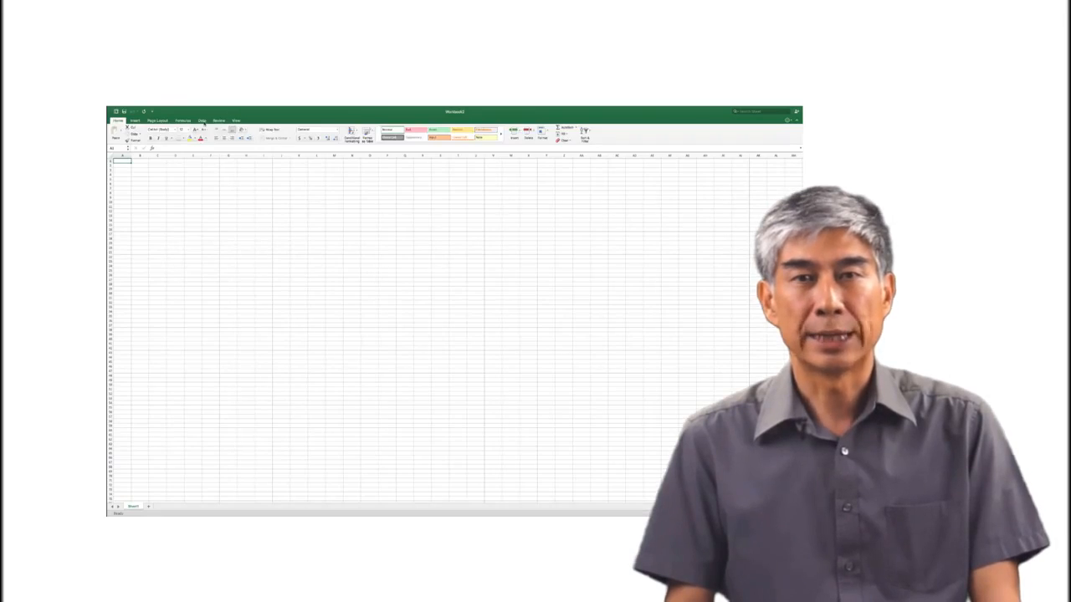
# Step: Switch to Excel and import the exported Material Takeoff Schedule for Walls text file as delimited data into the blank workbook
pyautogui.click(202, 120)
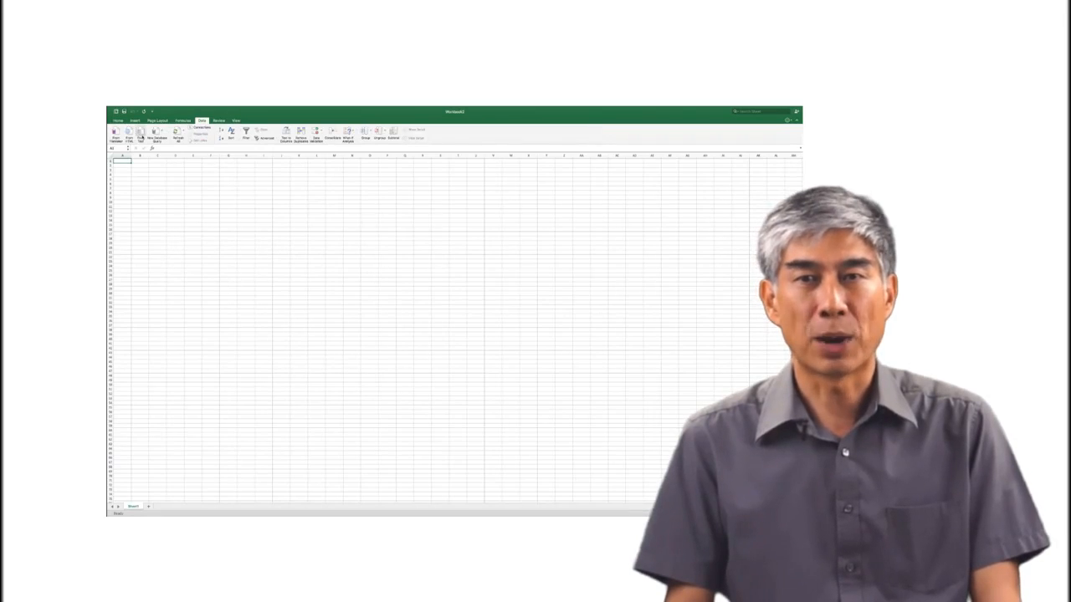
pyautogui.click(141, 136)
pyautogui.click(435, 244)
pyautogui.click(549, 300)
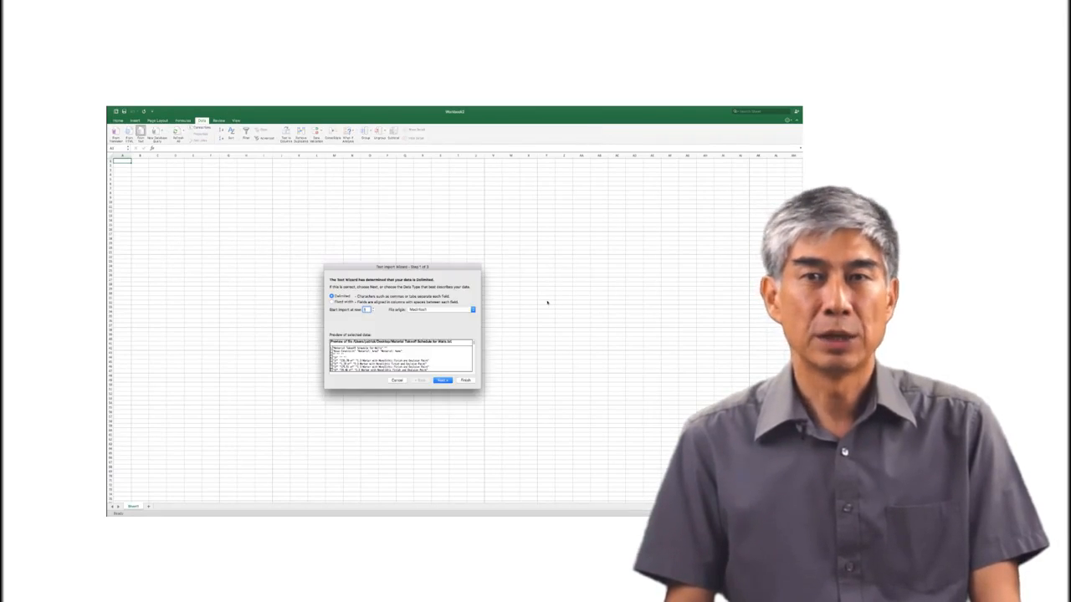
pyautogui.click(465, 380)
pyautogui.click(445, 344)
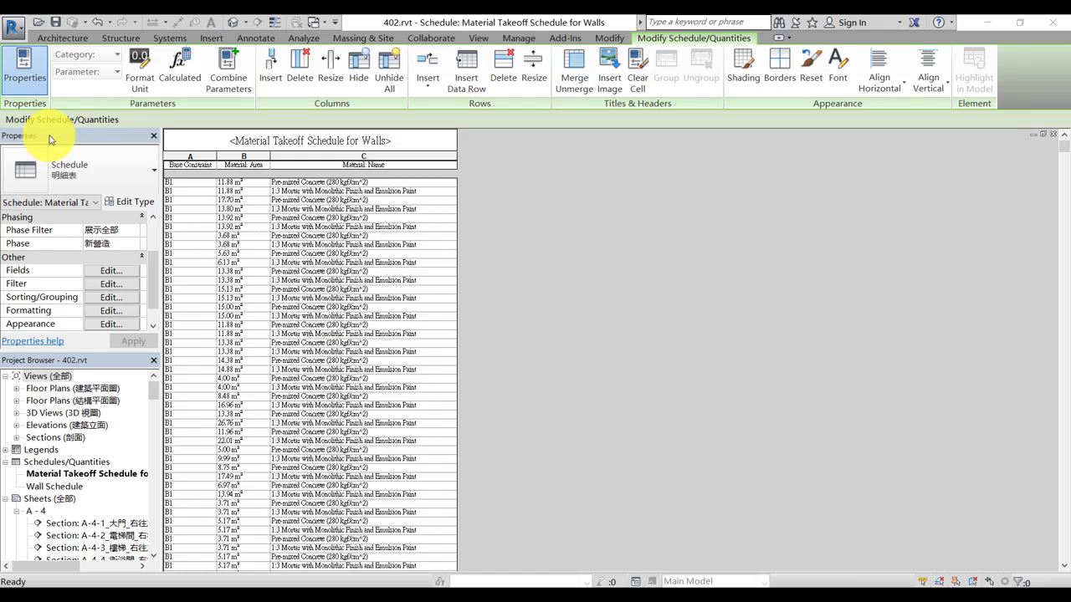
# Step: Switch to Revit and sort the wall material takeoff by Material: Name in ascending order
pyautogui.click(107, 298)
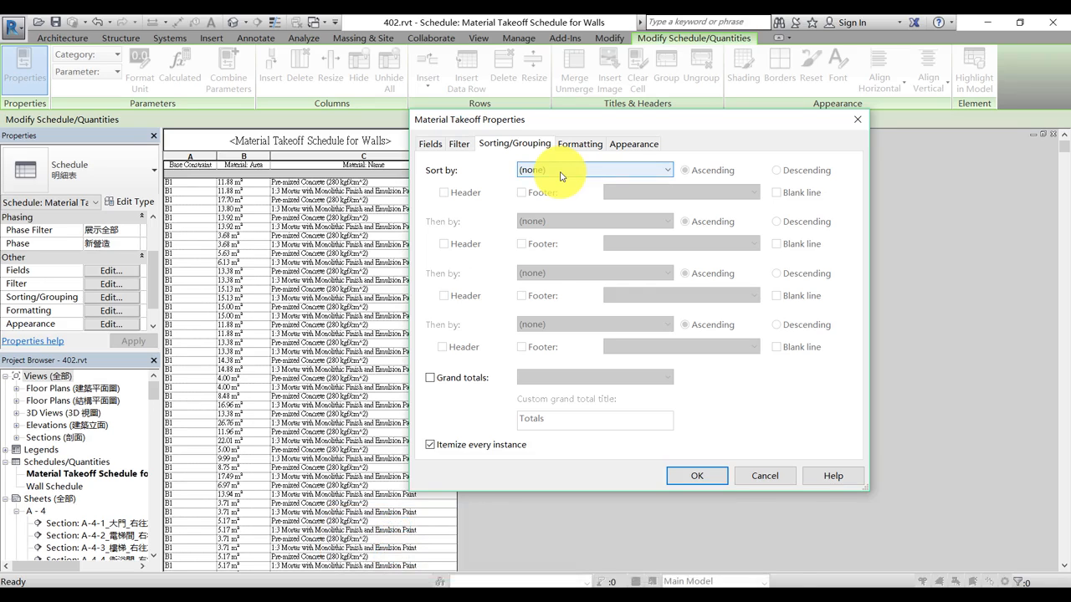
pyautogui.click(560, 171)
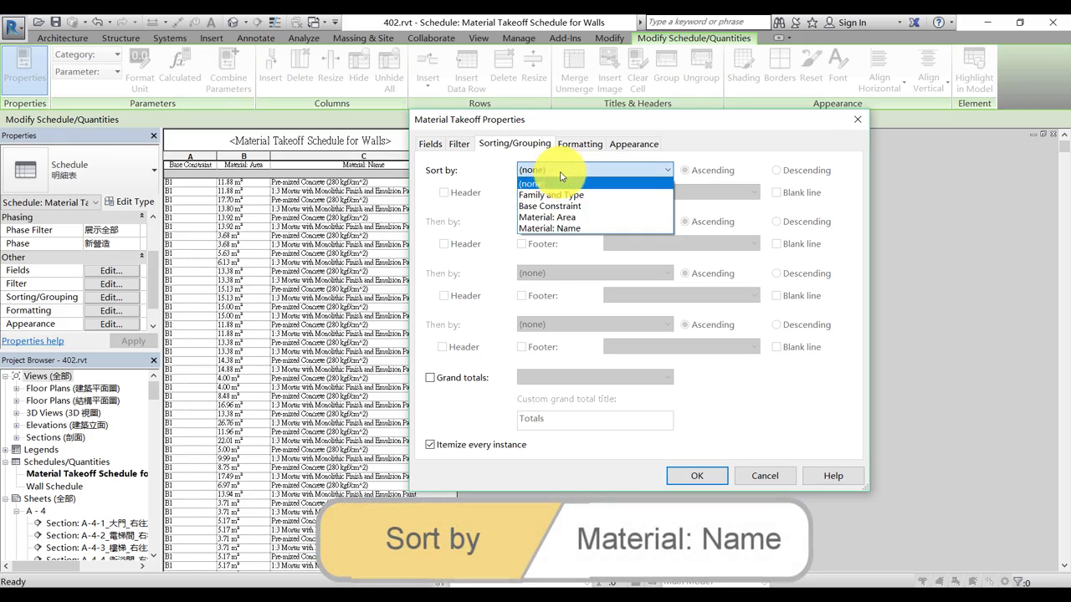
pyautogui.click(559, 228)
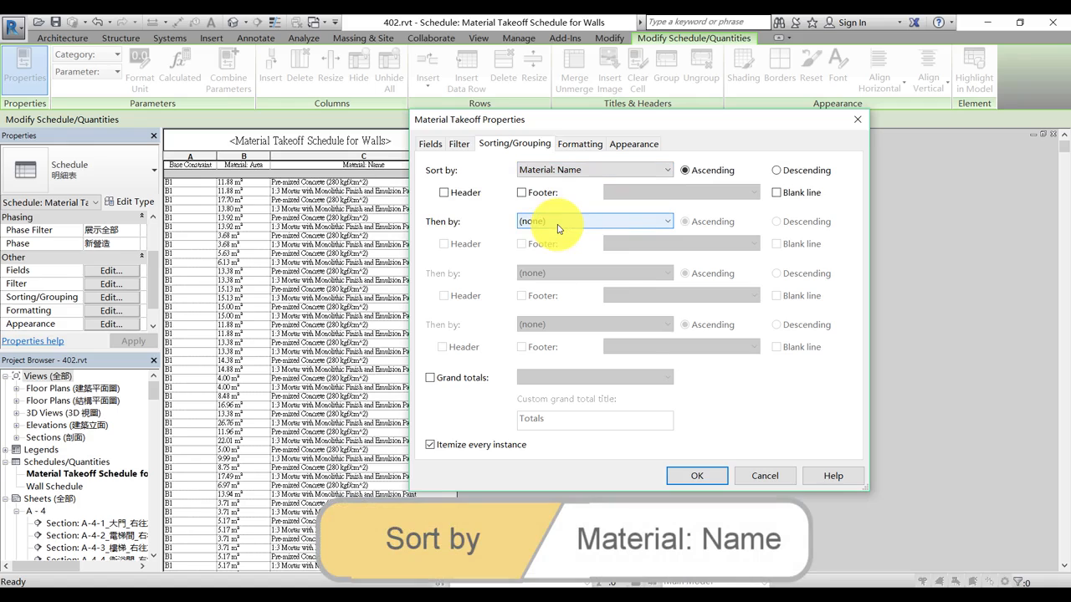
pyautogui.click(700, 479)
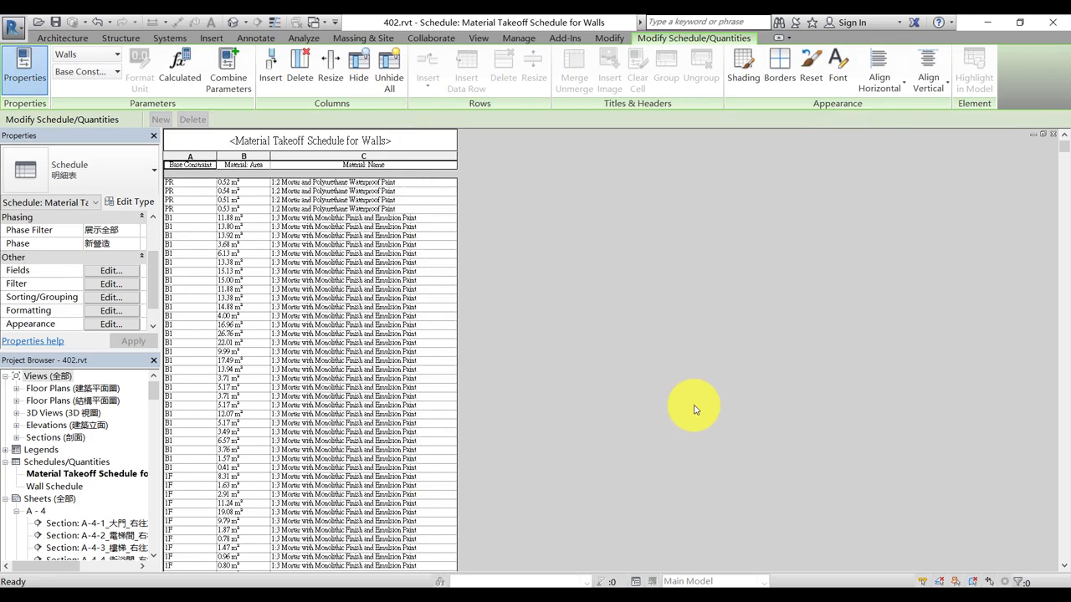
# Step: Turn off Itemize every instance so the takeoff combines the rows of each material
pyautogui.scroll(-10, 693, 409)
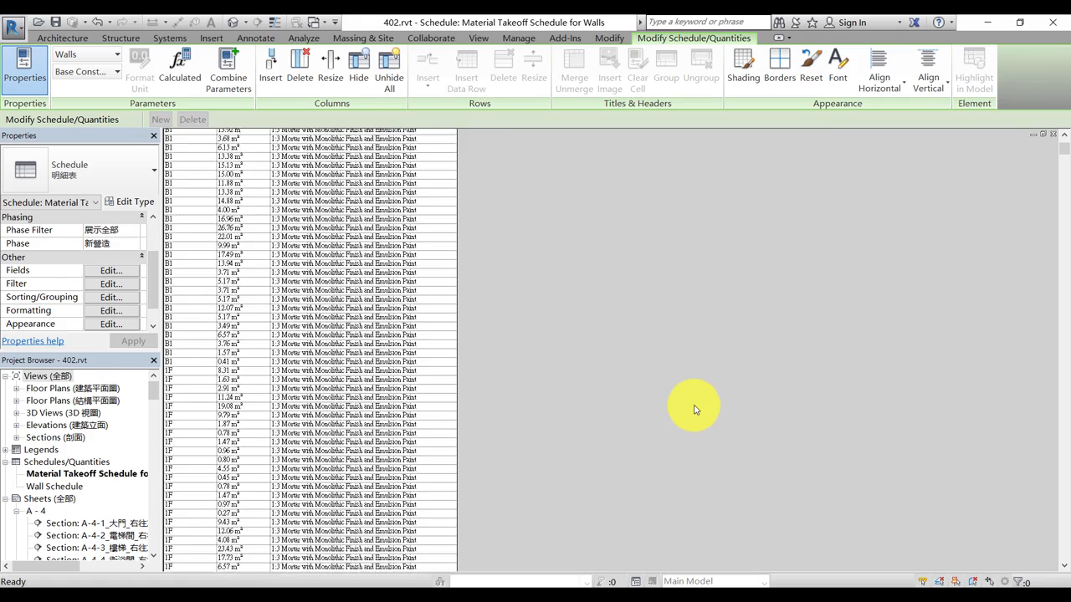
pyautogui.scroll(10, 694, 409)
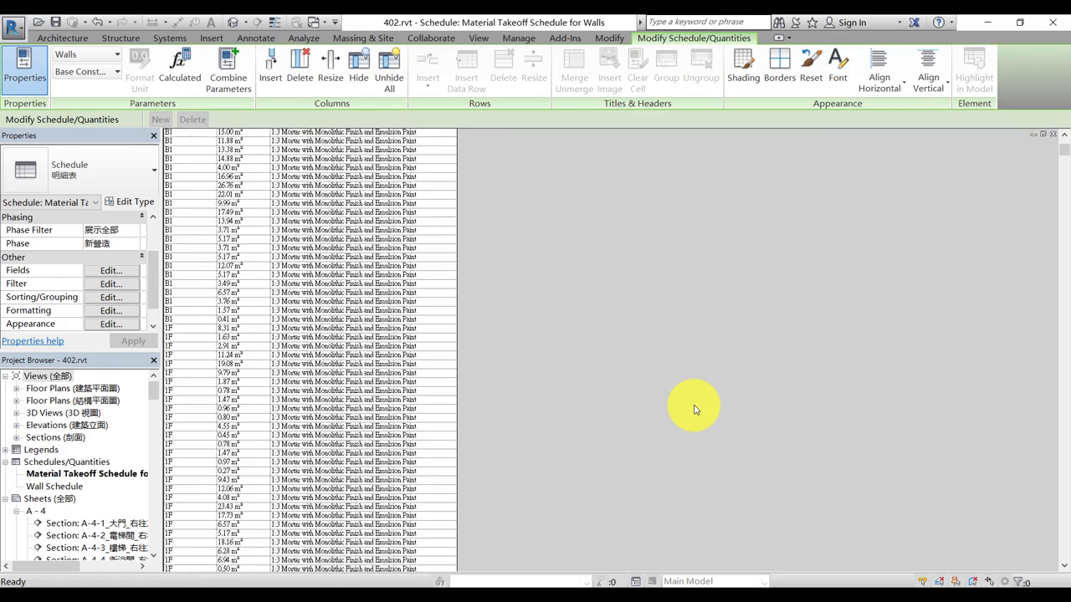
pyautogui.click(125, 298)
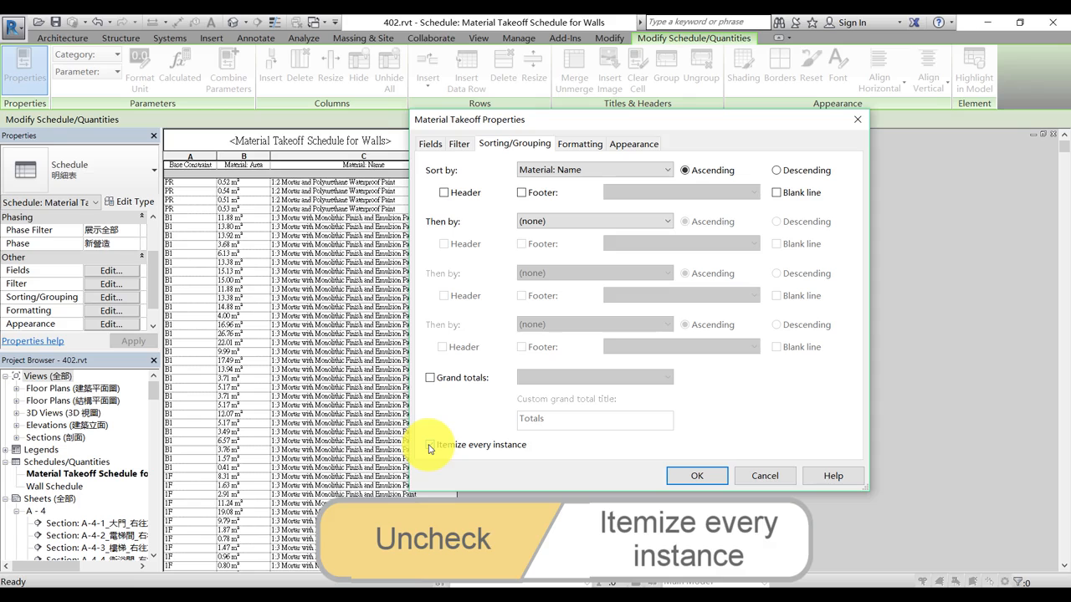
pyautogui.click(430, 446)
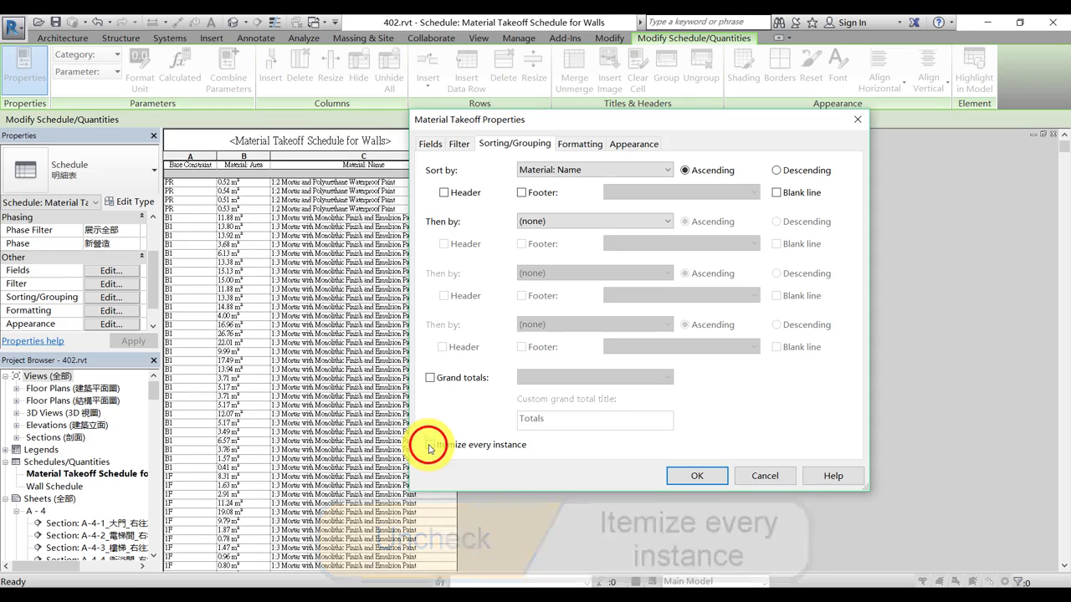
pyautogui.click(690, 476)
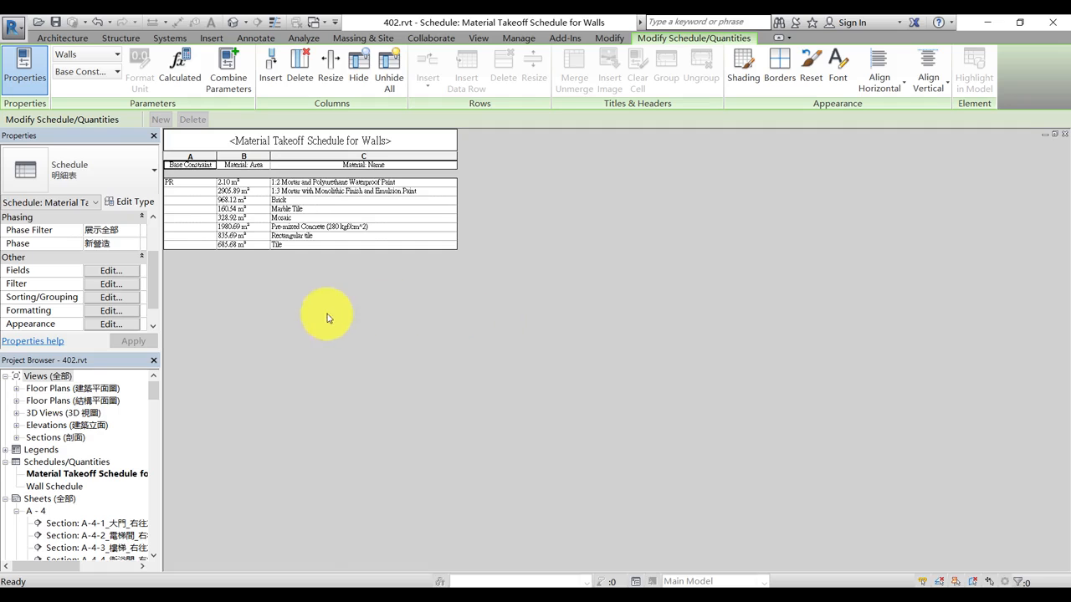
# Step: Add a header and a blank line to the Material: Name sorting level
pyautogui.click(100, 299)
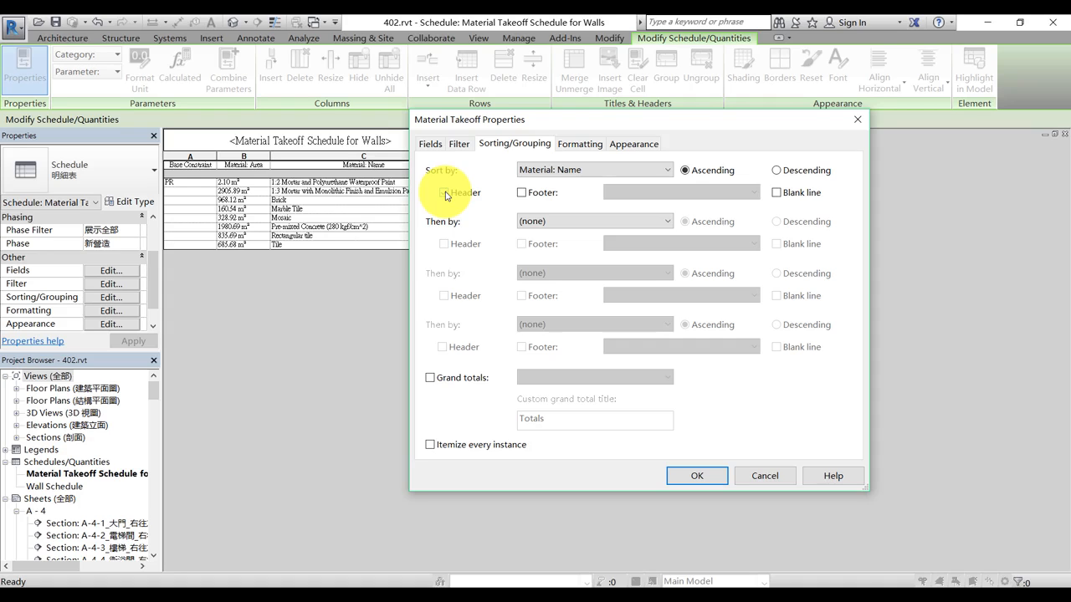
pyautogui.click(444, 193)
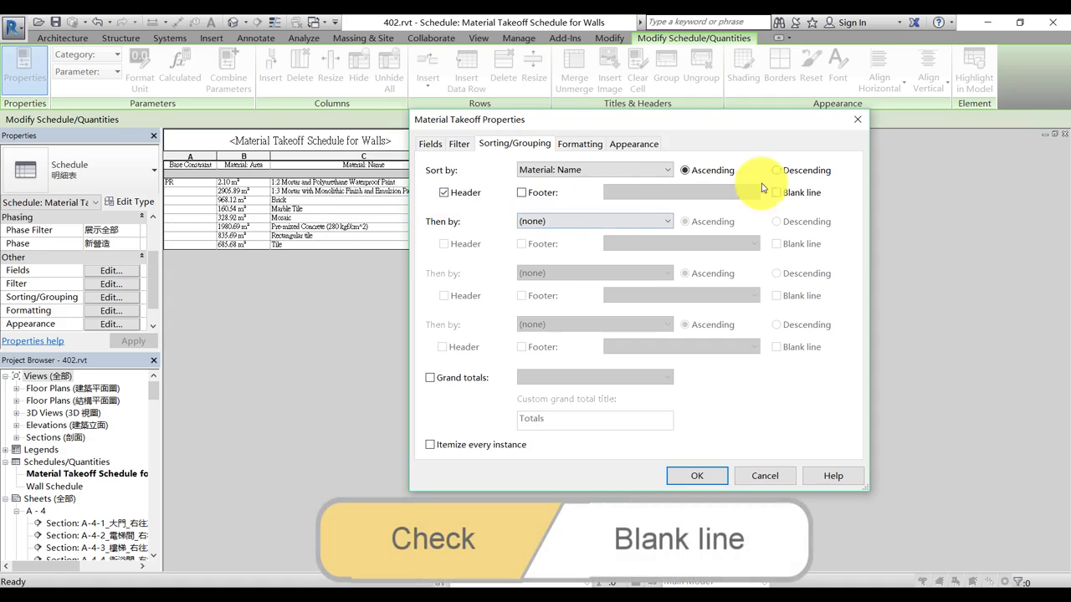
pyautogui.click(778, 192)
pyautogui.click(682, 478)
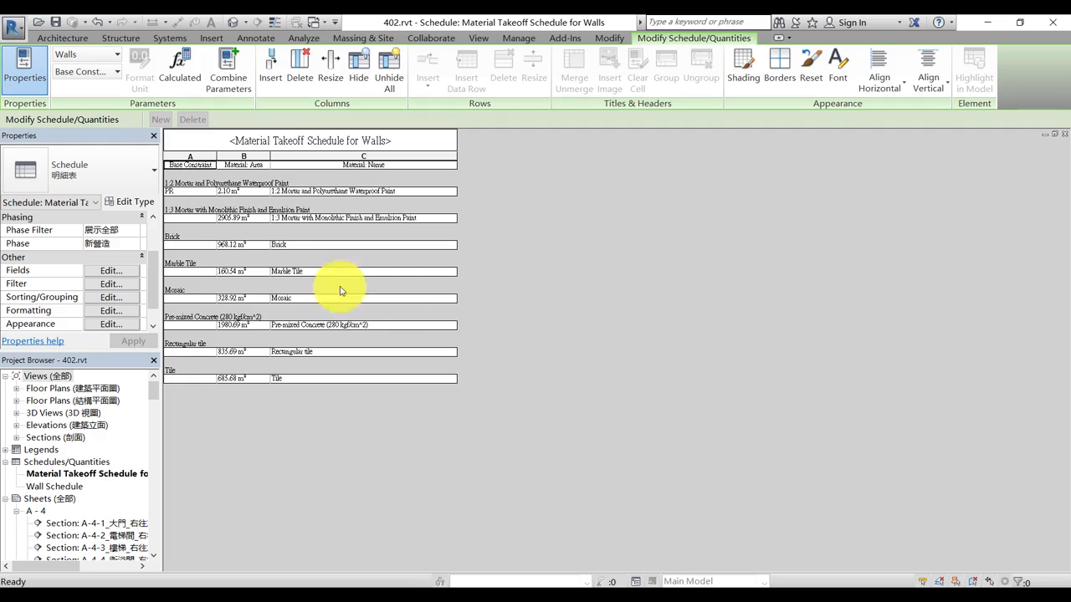
# Step: Change the first sorting level of the takeoff to Base Constraint
pyautogui.click(112, 298)
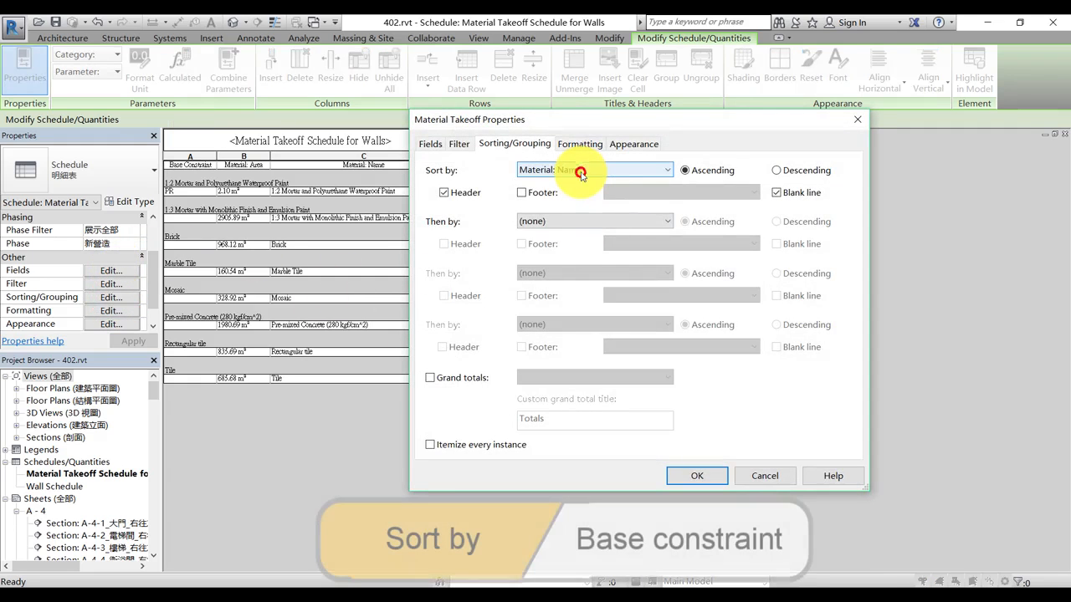
pyautogui.click(582, 172)
pyautogui.click(563, 207)
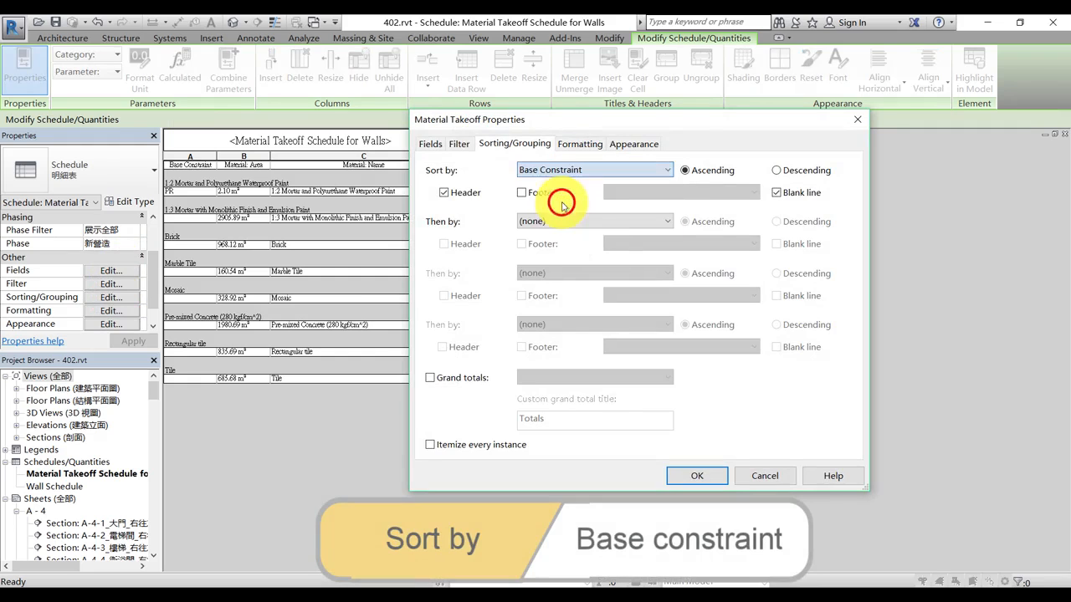
pyautogui.click(698, 476)
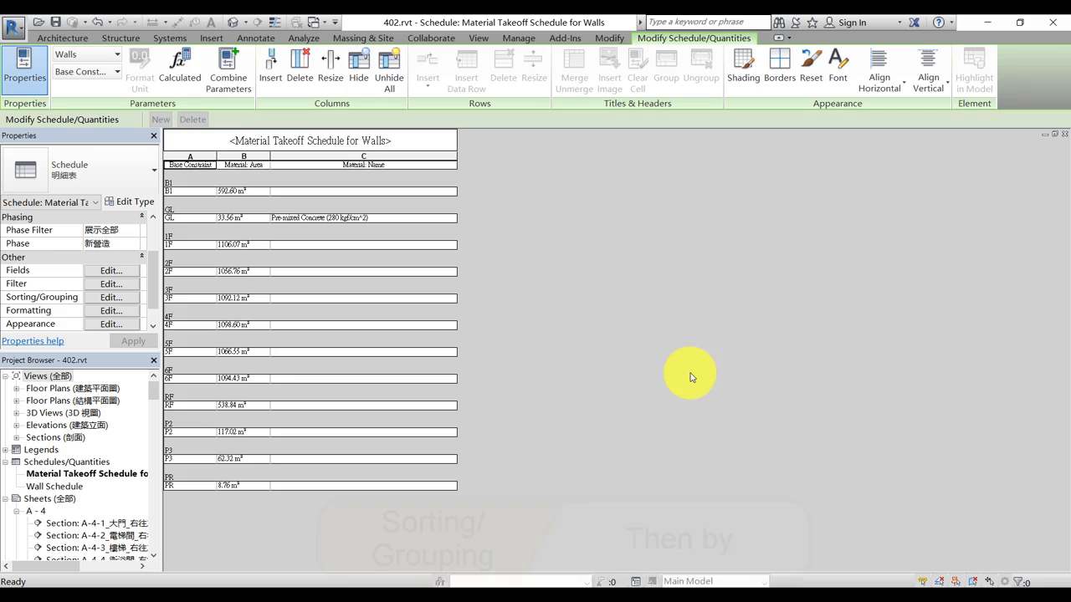
# Step: Add Material: Name as the second sorting level, in ascending order
pyautogui.click(126, 298)
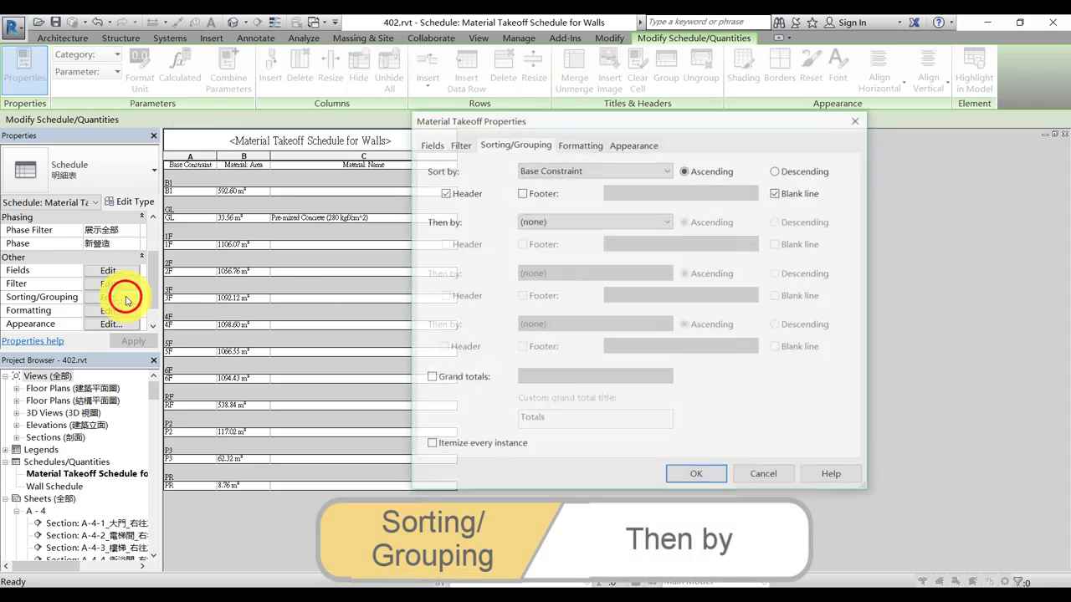
pyautogui.click(548, 222)
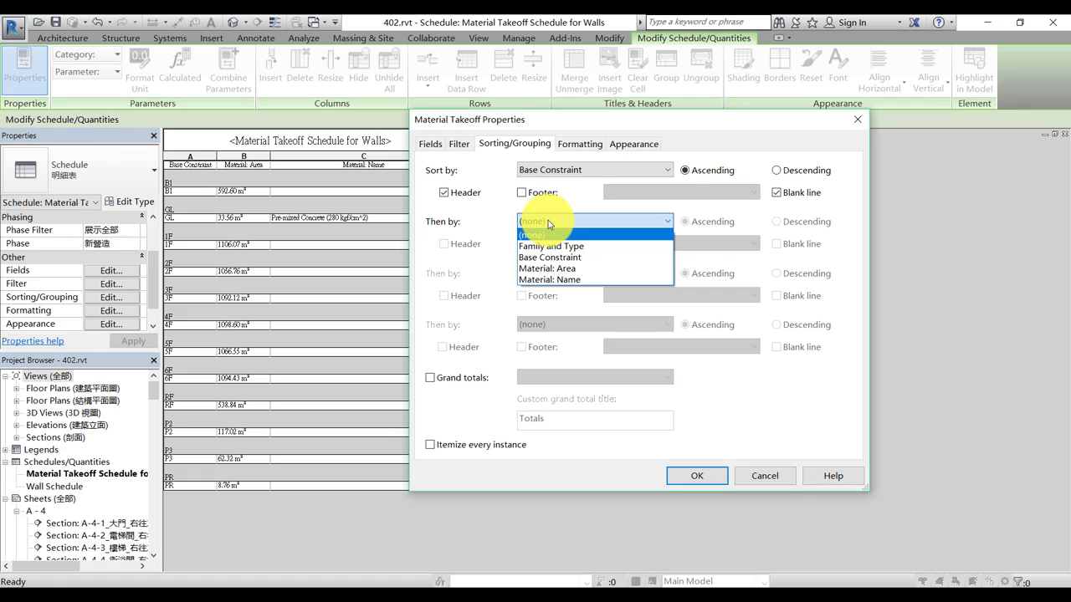
pyautogui.click(554, 279)
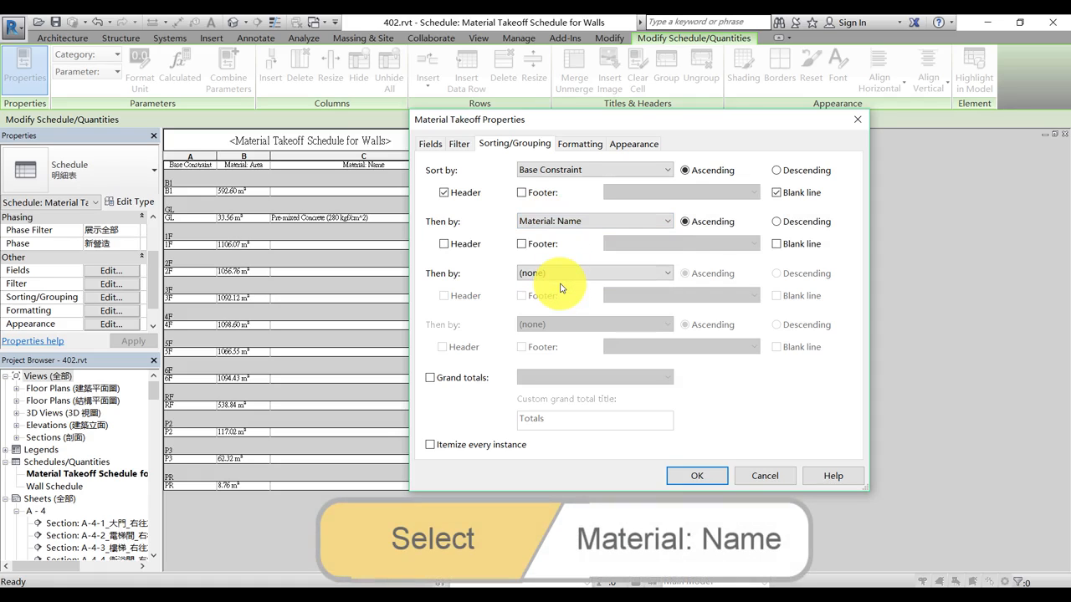
pyautogui.click(688, 477)
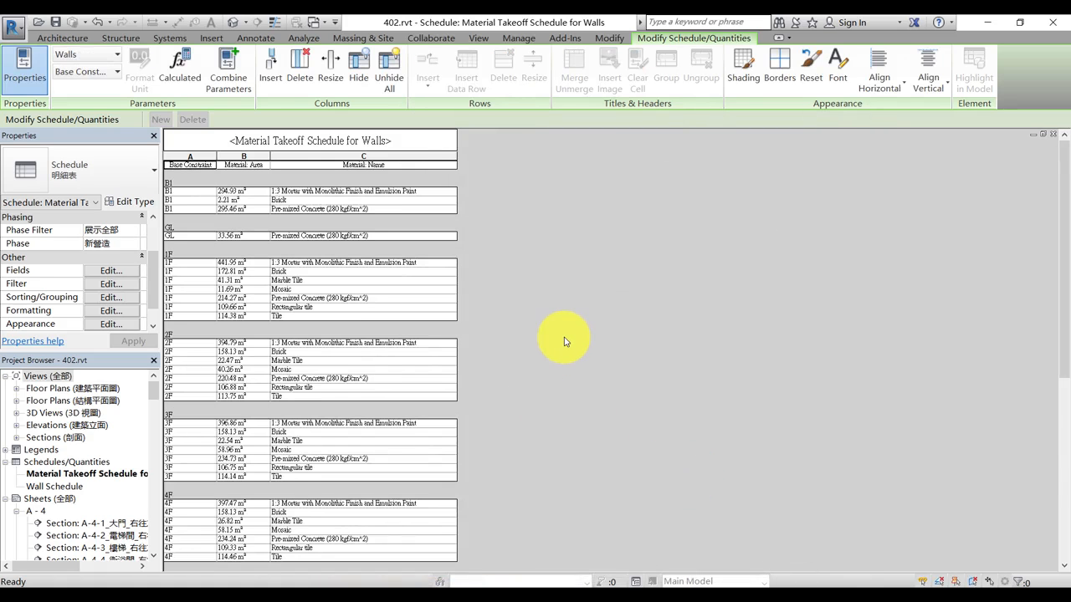
# Step: Turn on grand totals for the takeoff schedule, showing title, count, and totals
pyautogui.scroll(-5, 563, 341)
pyautogui.scroll(-4, 562, 343)
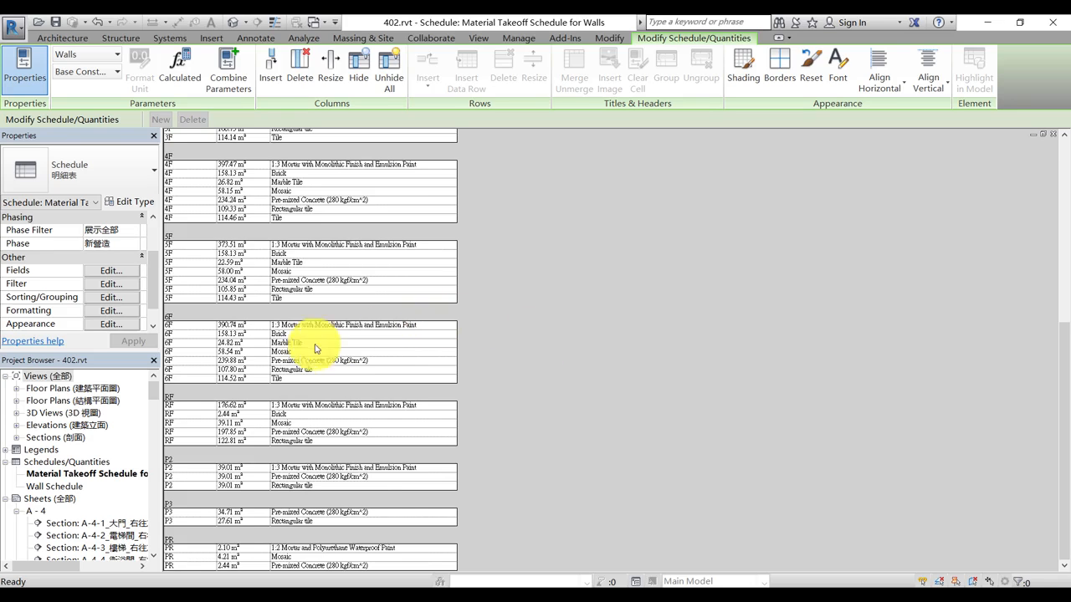
pyautogui.click(90, 298)
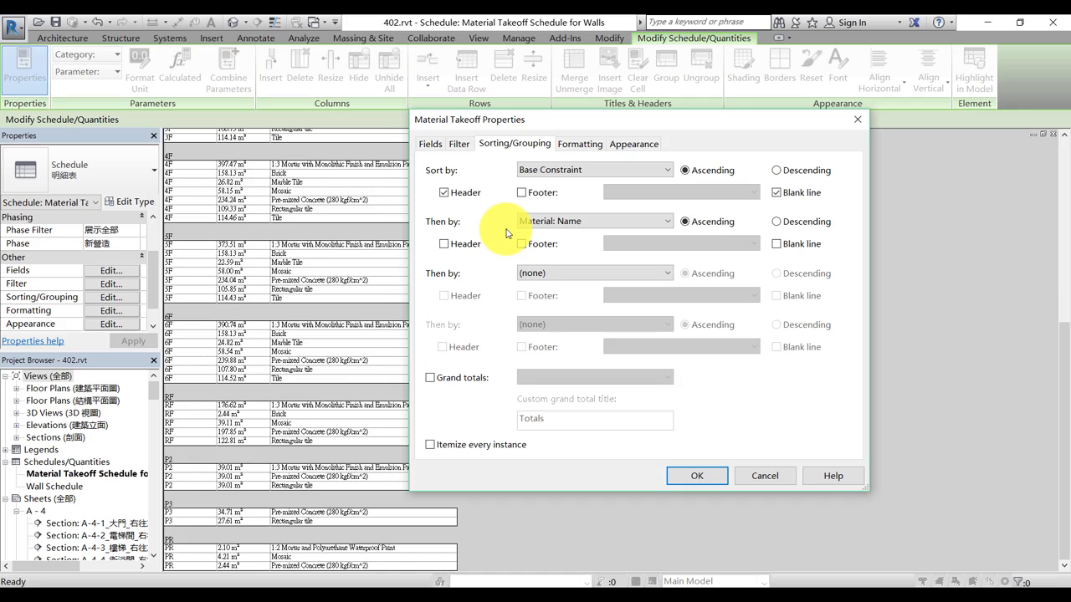
pyautogui.click(430, 377)
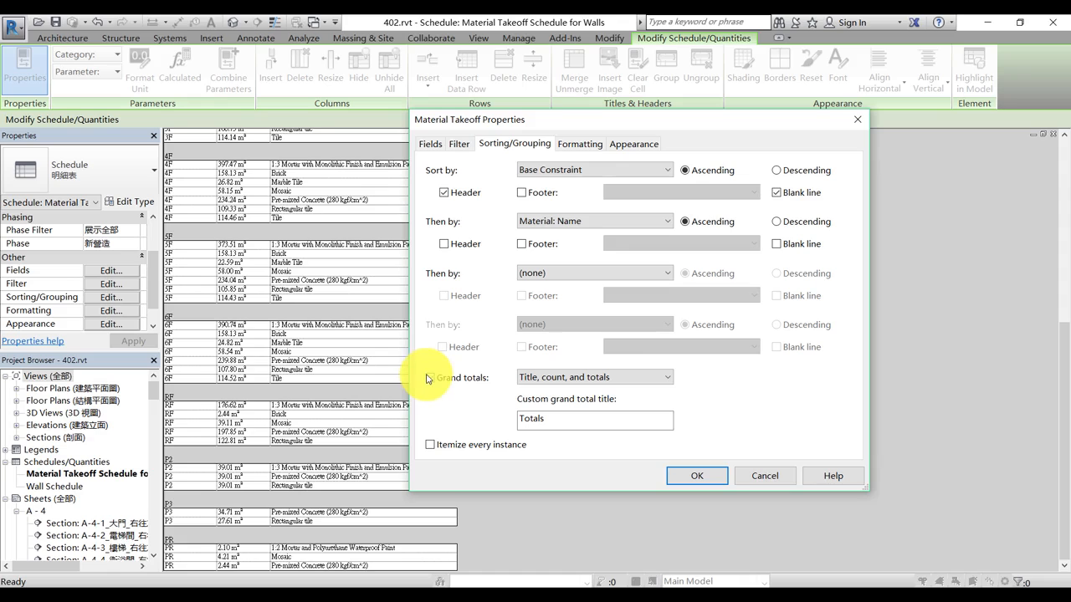
pyautogui.click(430, 378)
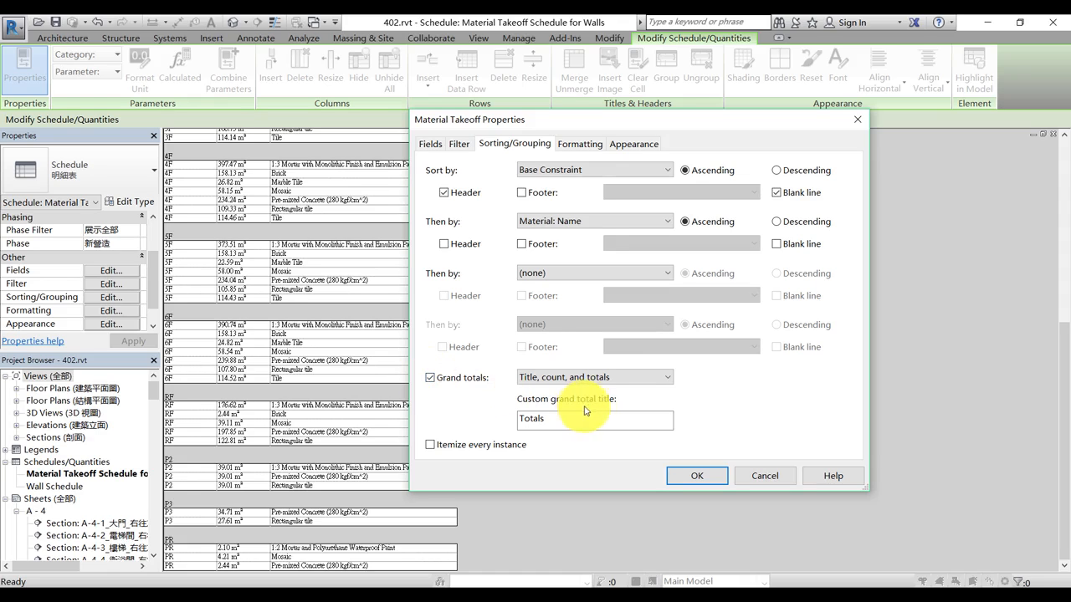
pyautogui.click(617, 378)
pyautogui.click(620, 392)
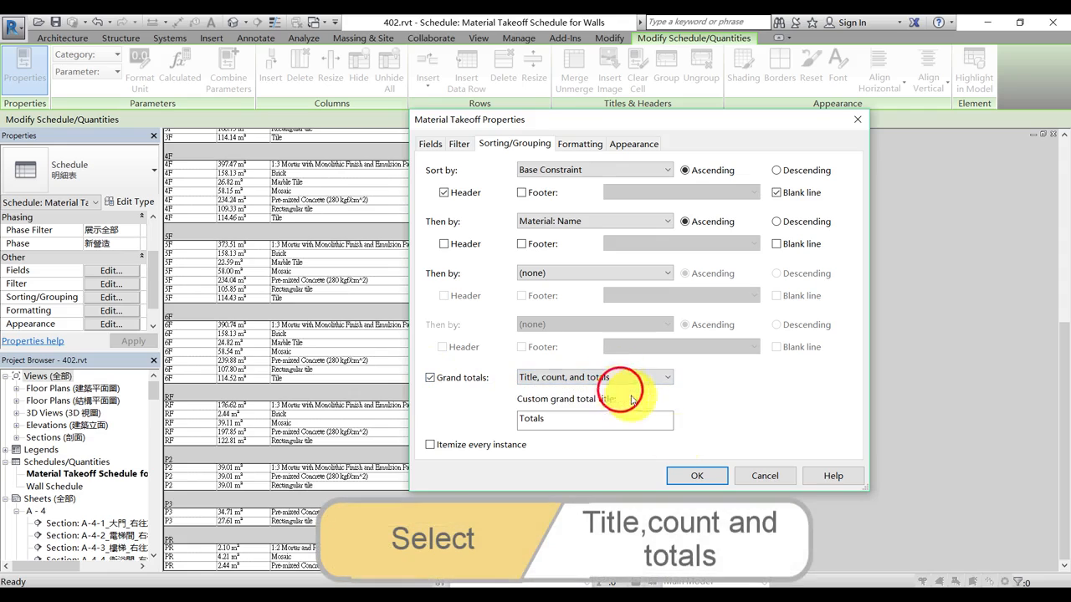
pyautogui.click(697, 476)
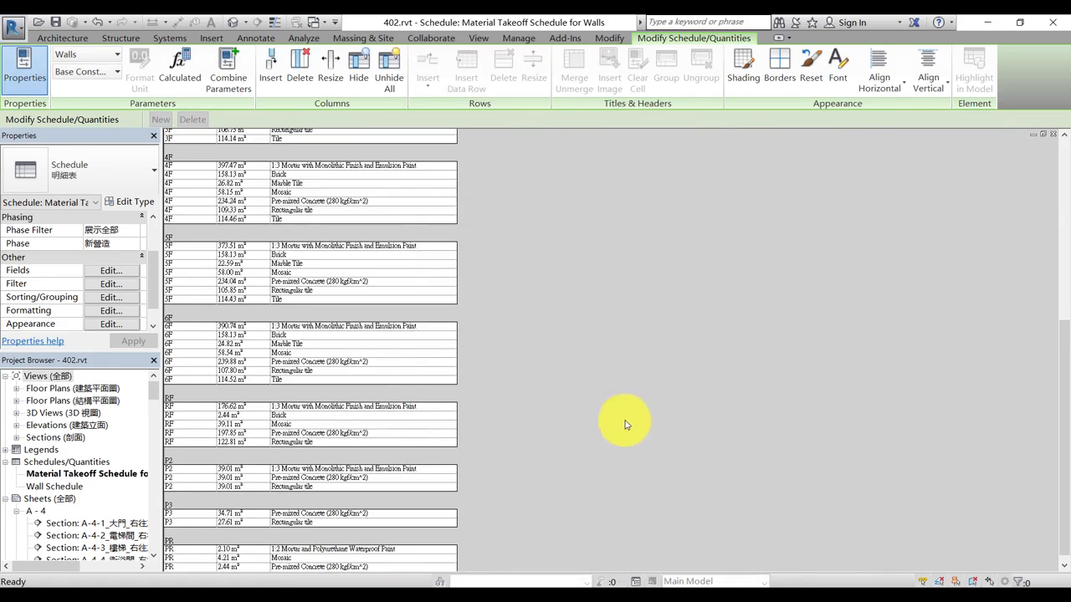
# Step: Set the Material: Area field's formatting to Calculate totals
pyautogui.scroll(5, 318, 287)
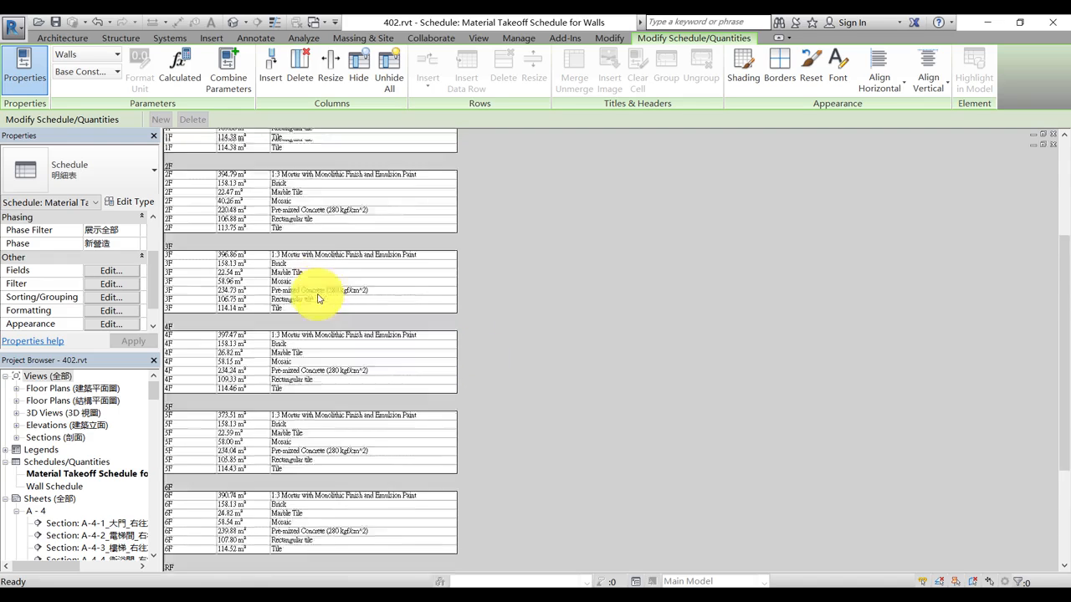
pyautogui.click(114, 312)
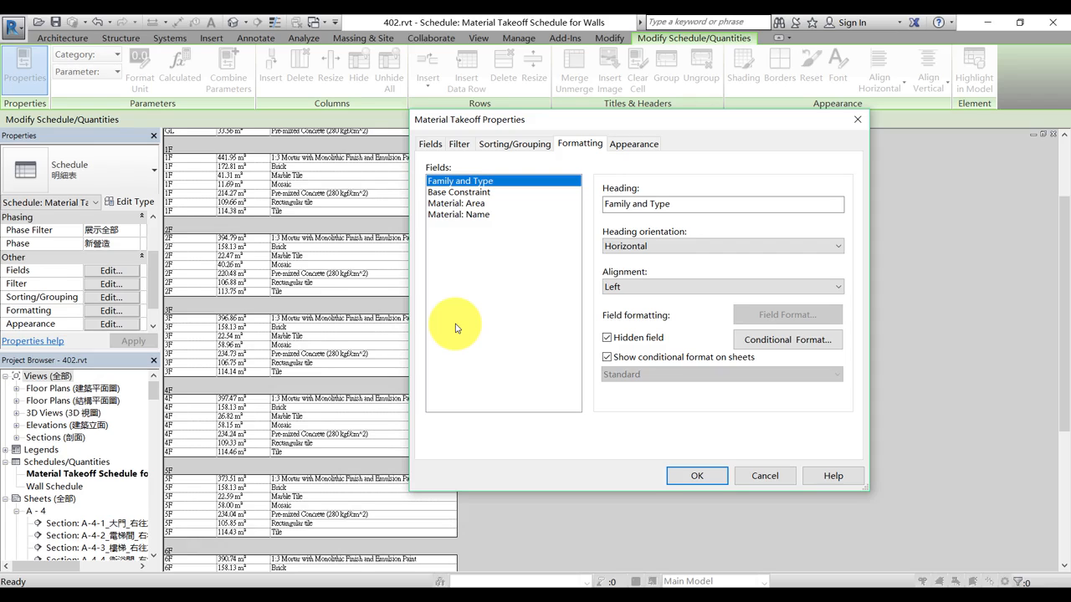
pyautogui.click(448, 205)
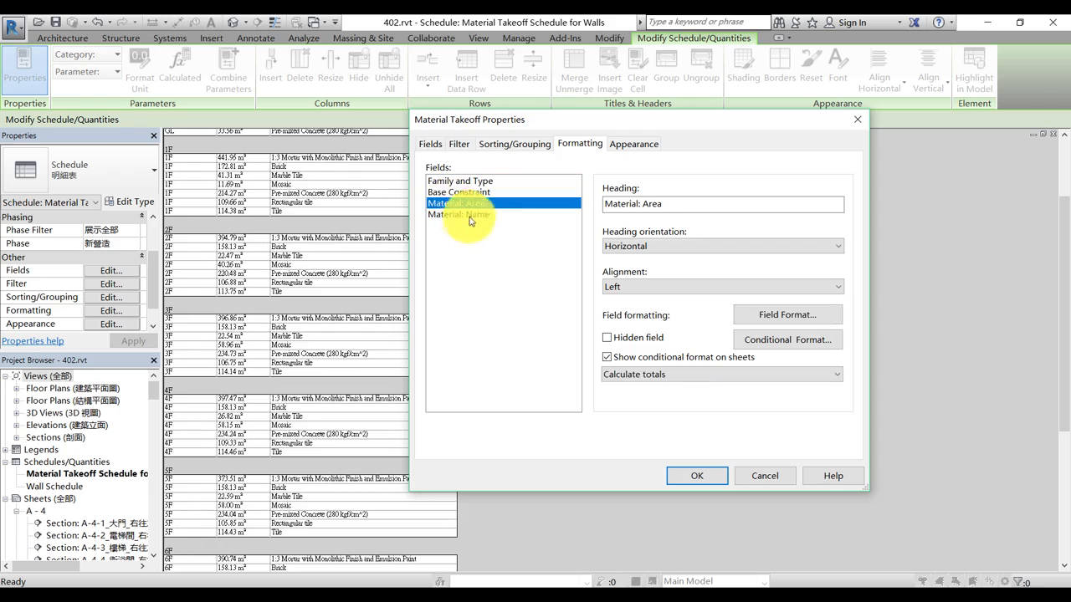
pyautogui.click(638, 376)
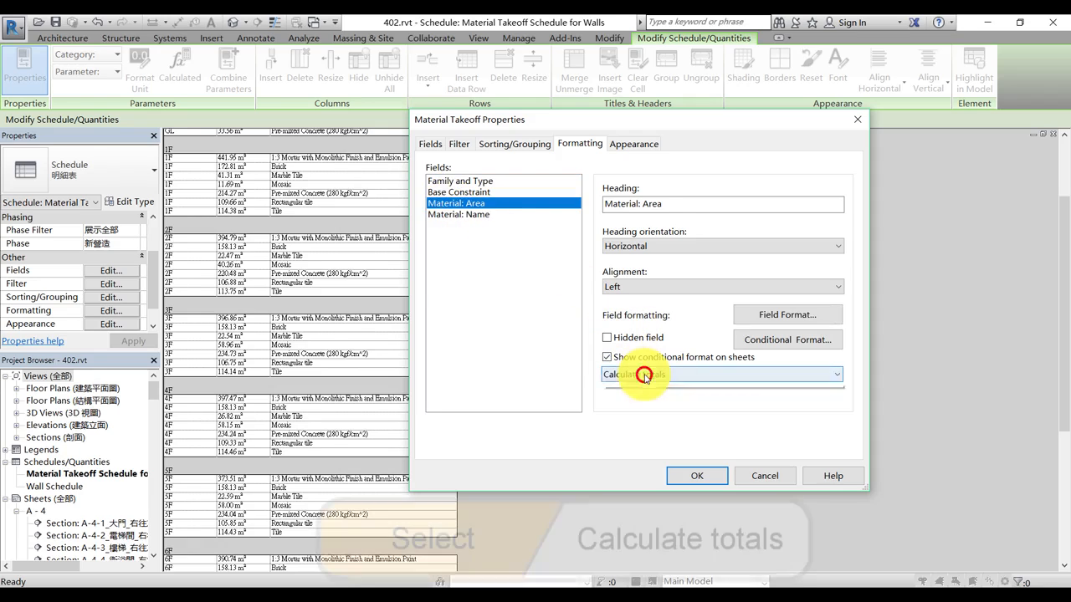
pyautogui.click(644, 399)
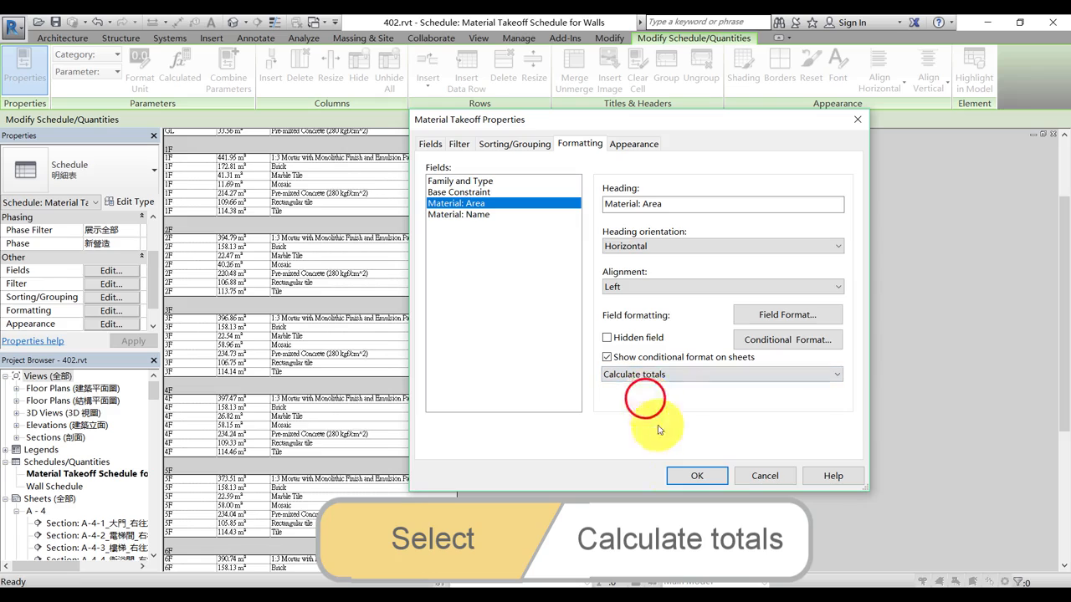
pyautogui.click(682, 478)
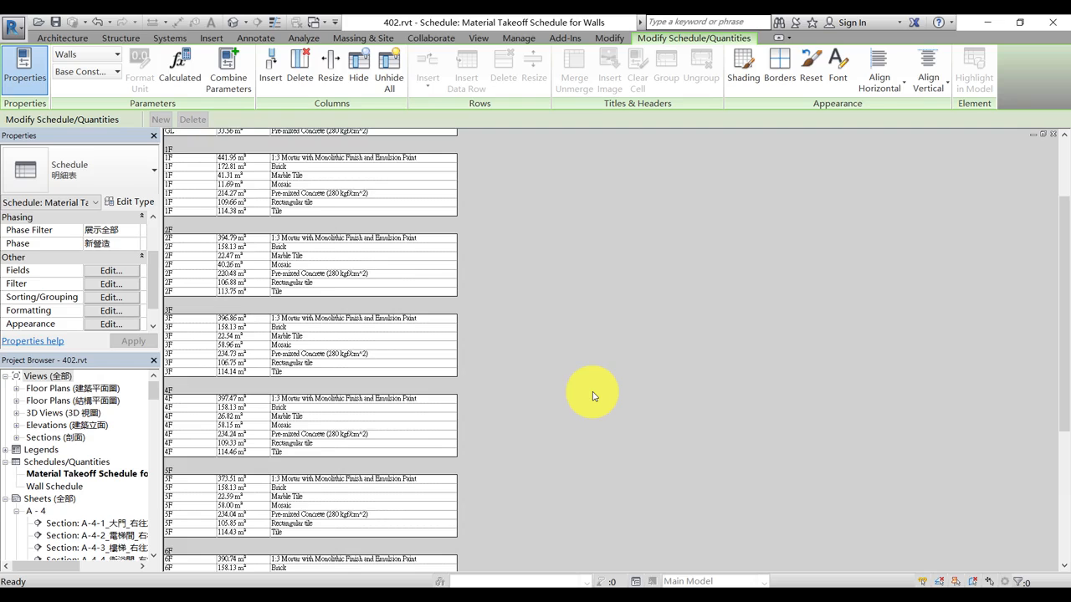
# Step: Add a footer showing totals only to the Material: Name sorting level
pyautogui.scroll(3, 593, 396)
pyautogui.scroll(-10, 593, 396)
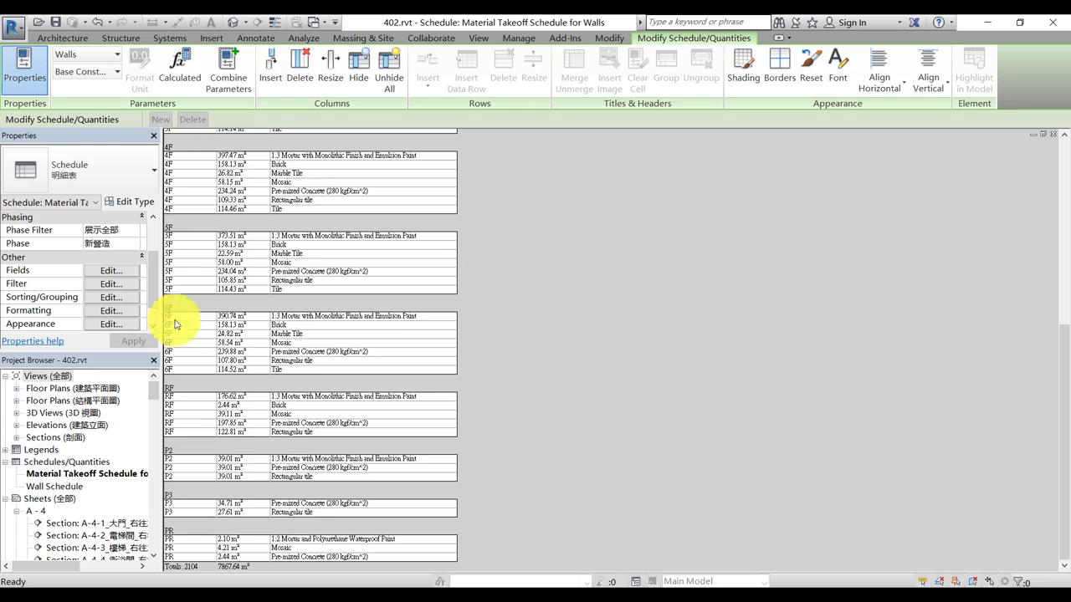
pyautogui.click(132, 299)
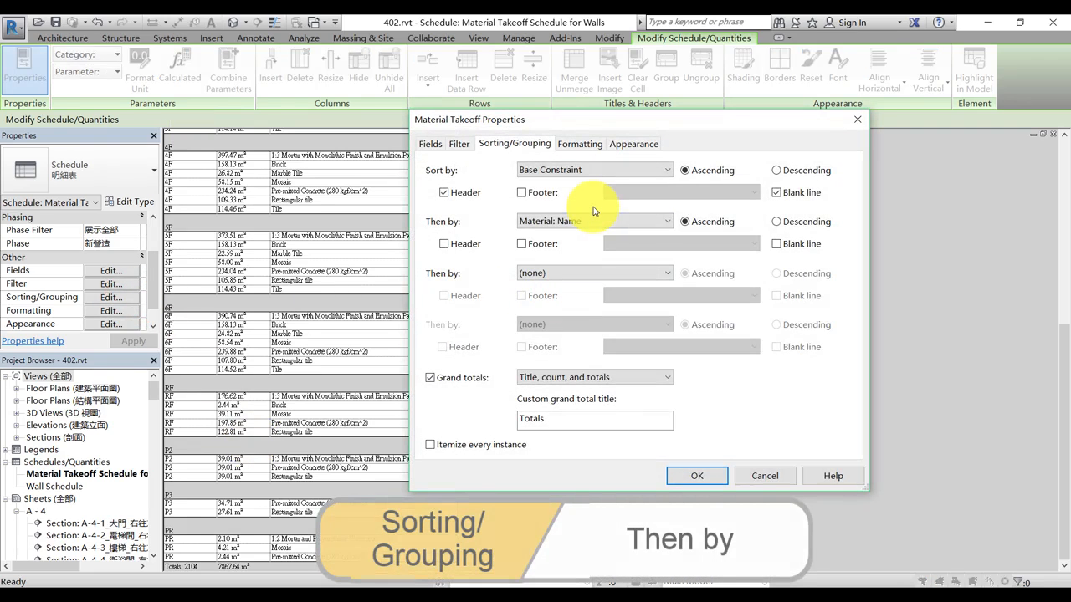
pyautogui.click(521, 244)
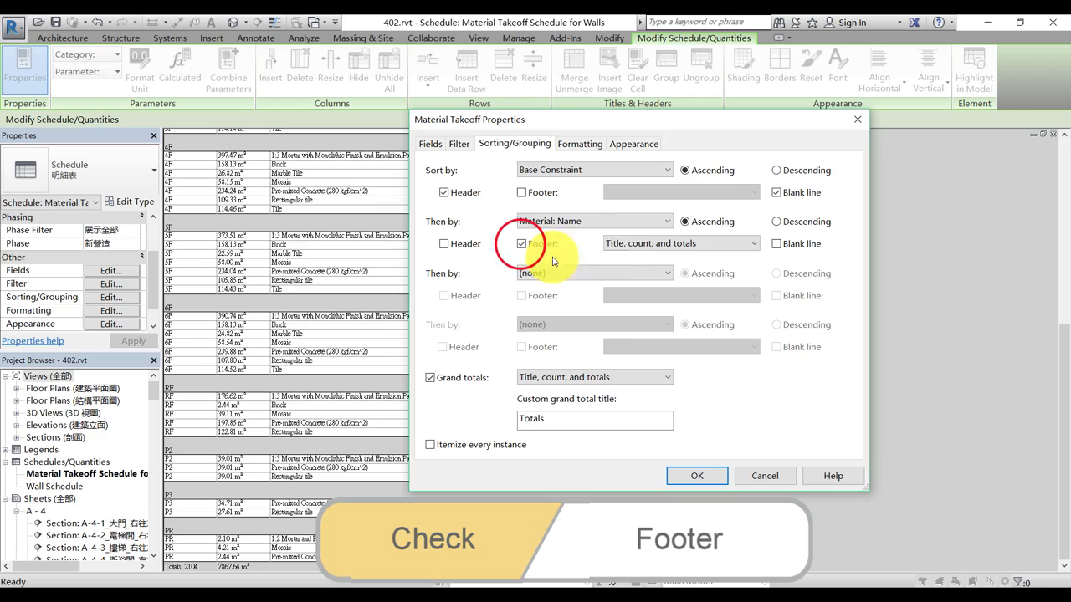
pyautogui.click(634, 244)
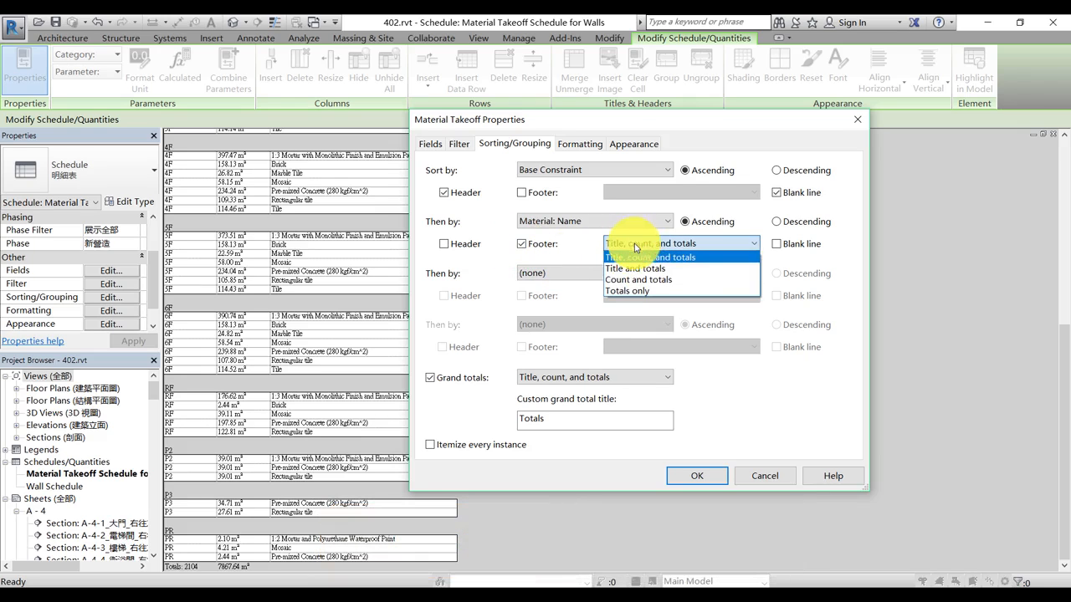
pyautogui.click(625, 291)
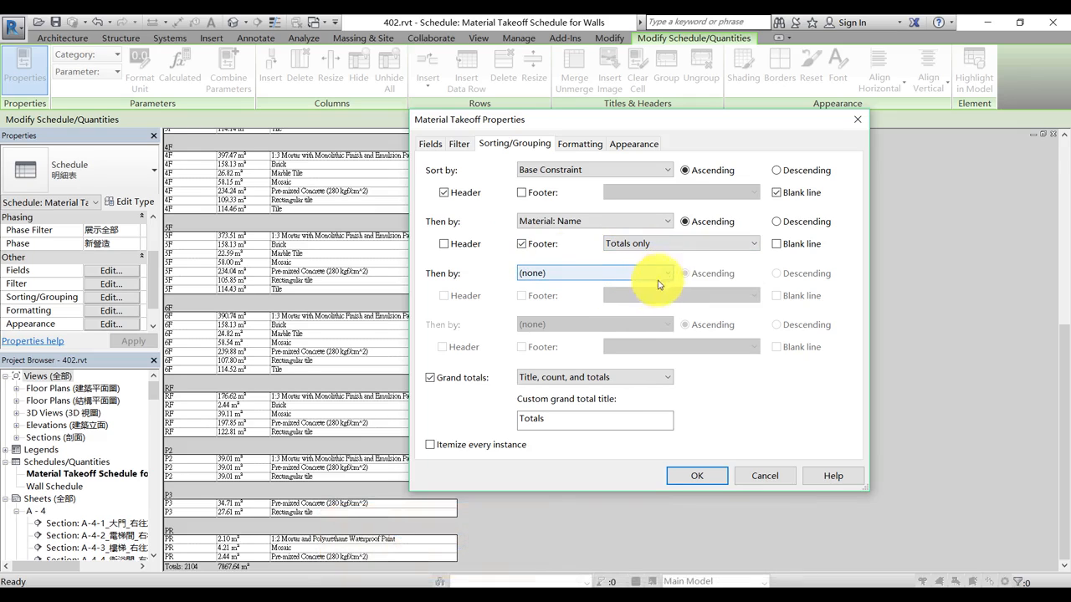
# Step: Add Family and Type as the third sorting level of the takeoff and apply the sorting settings
pyautogui.click(599, 277)
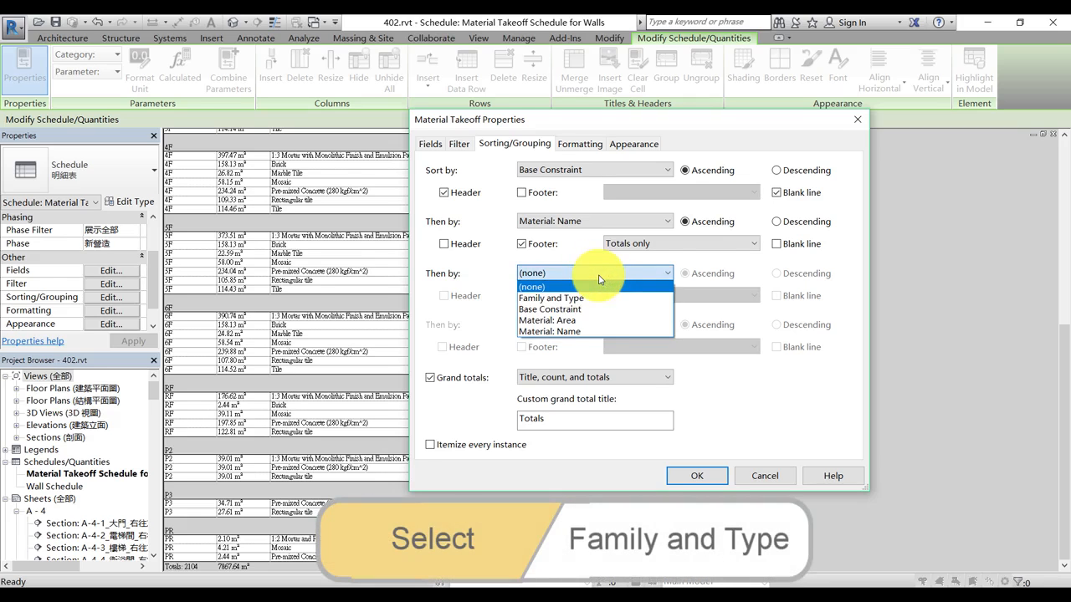
pyautogui.click(590, 294)
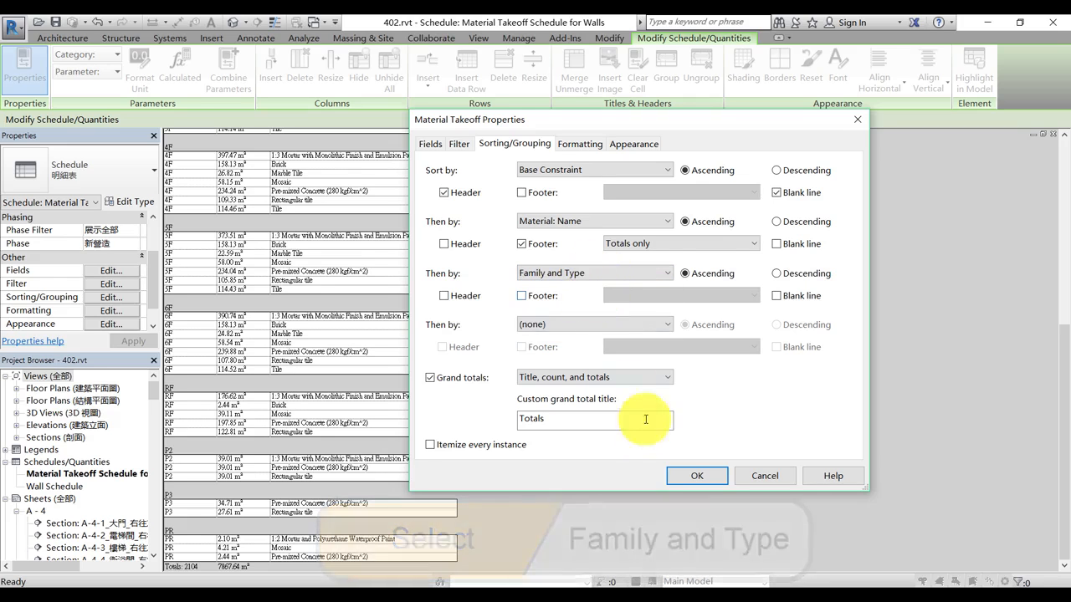
pyautogui.click(688, 477)
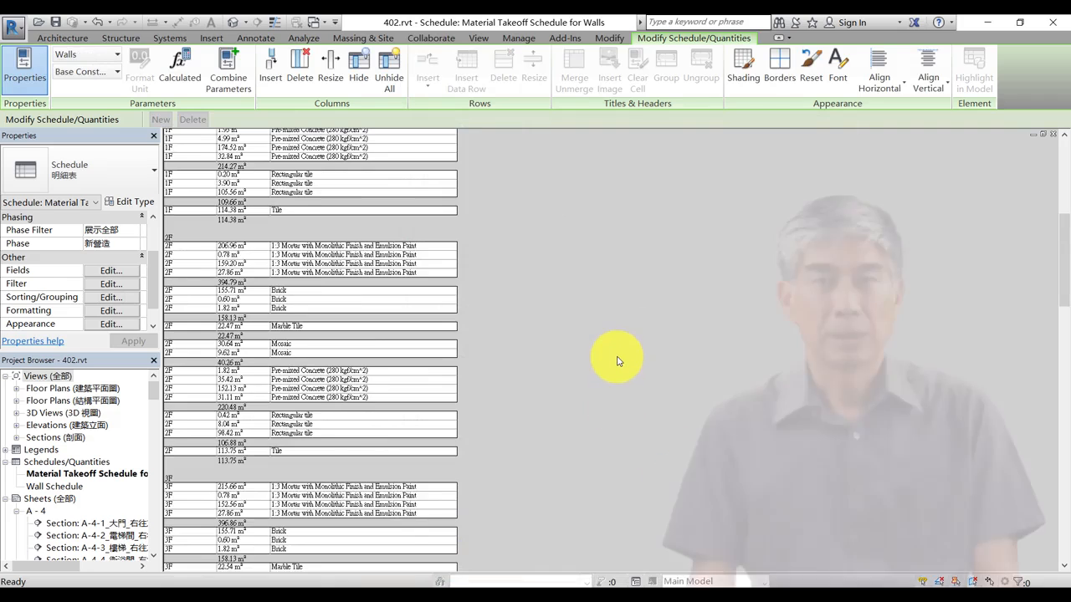
# Step: Filter the takeoff schedule to elements whose Base Constraint is above GL
pyautogui.scroll(4, 617, 360)
pyautogui.scroll(3, 617, 360)
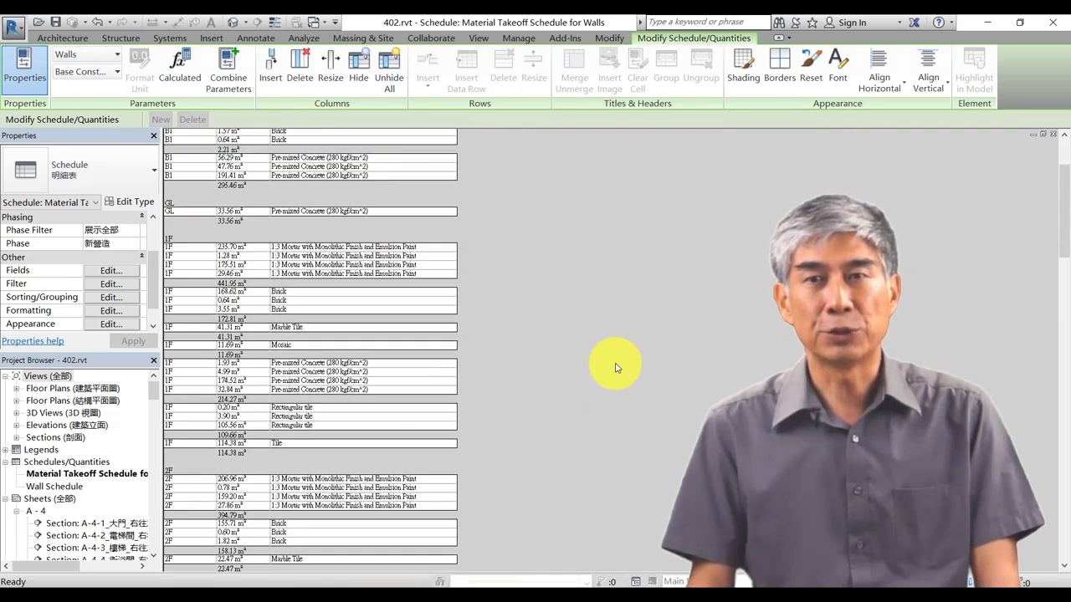
pyautogui.scroll(1, 616, 368)
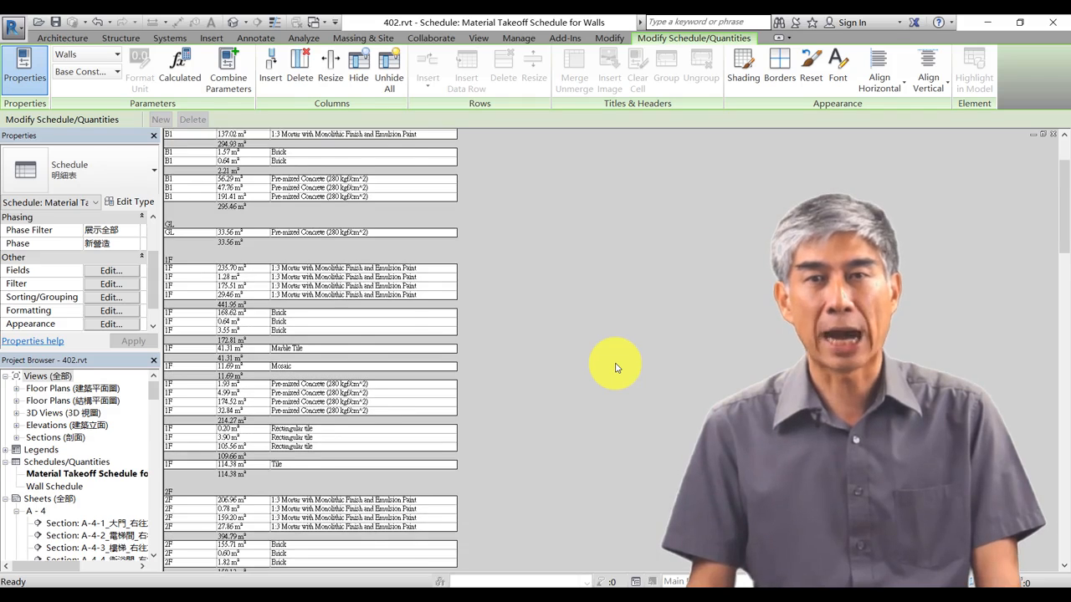
pyautogui.scroll(1, 617, 368)
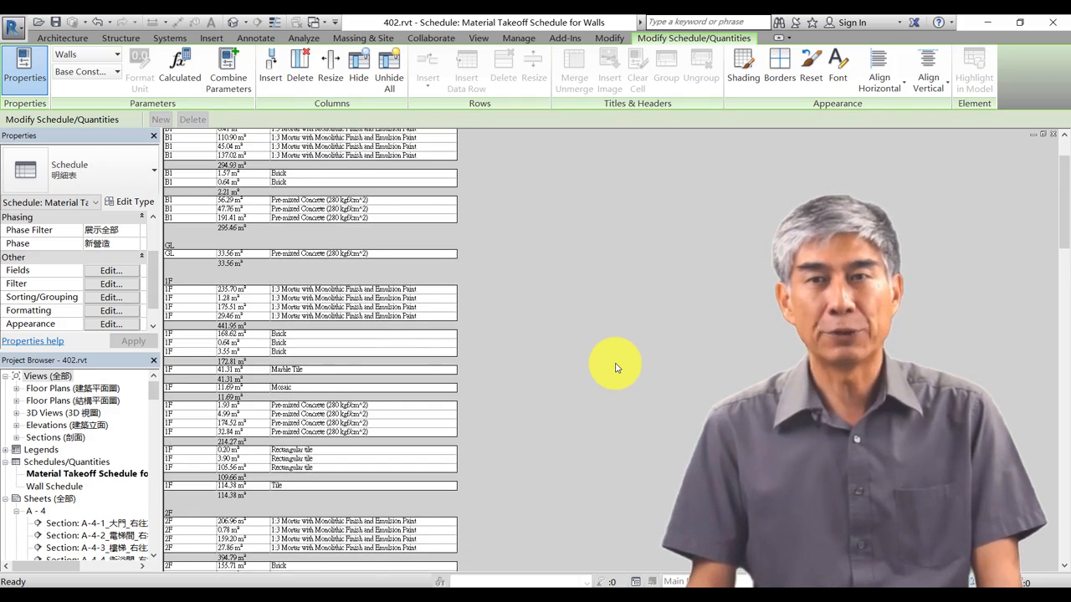
pyautogui.scroll(2, 617, 369)
pyautogui.scroll(1, 616, 368)
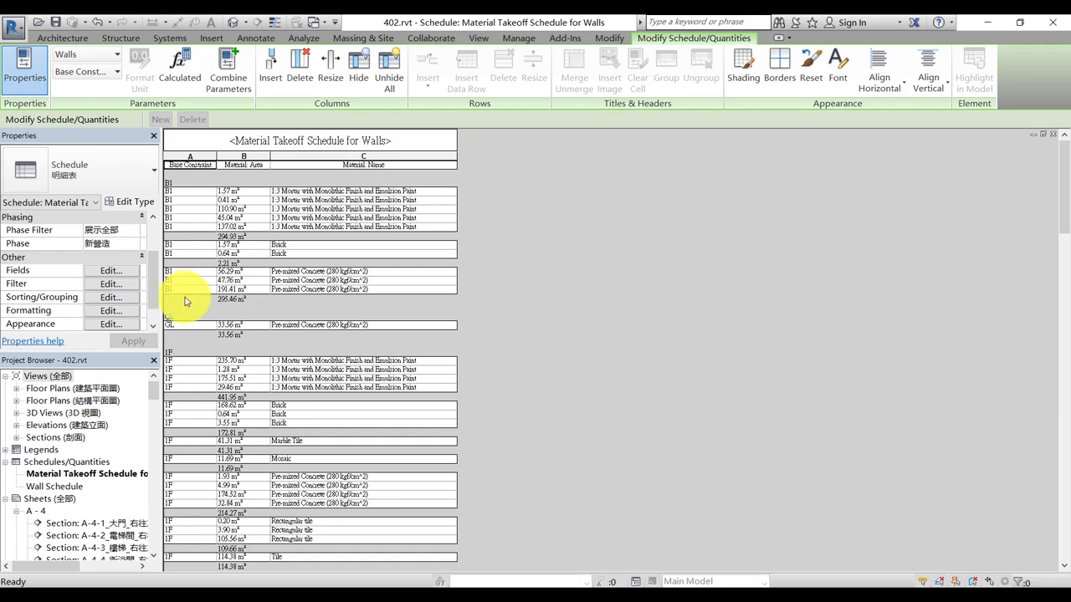
pyautogui.click(111, 283)
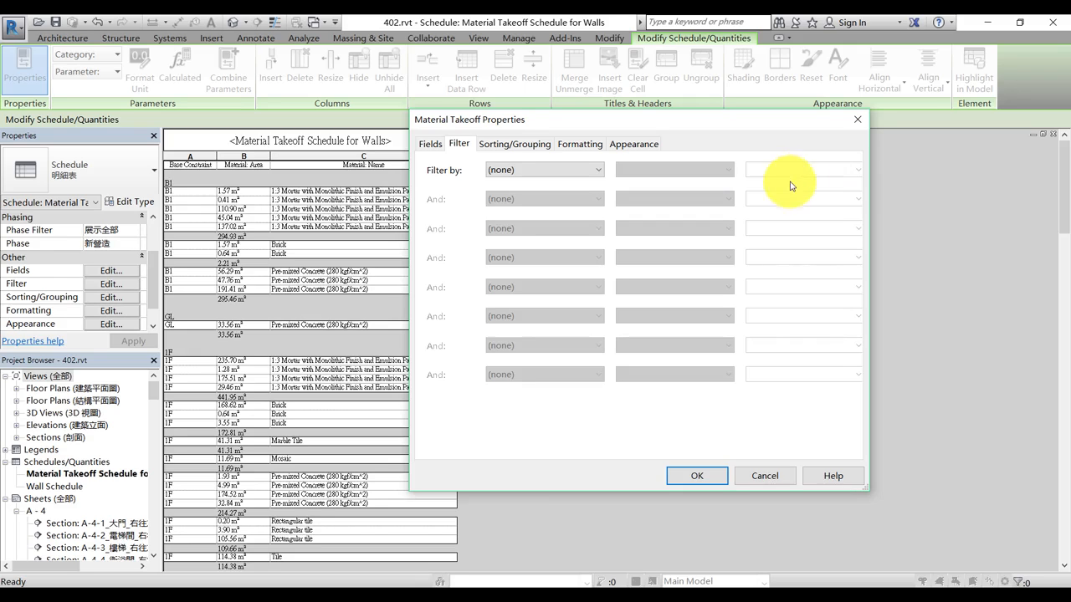
pyautogui.click(571, 170)
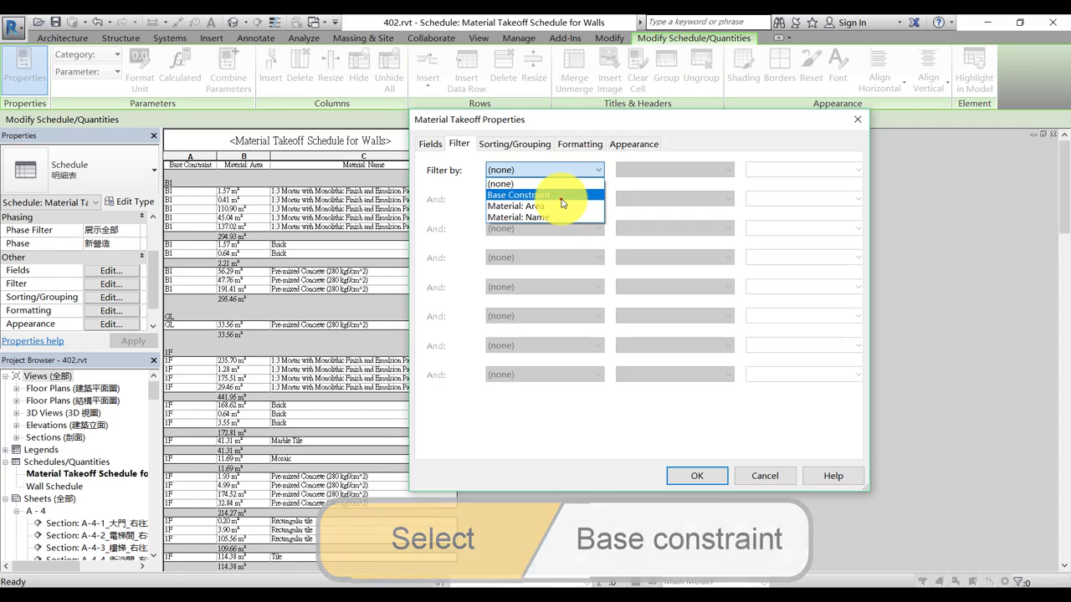
pyautogui.click(562, 197)
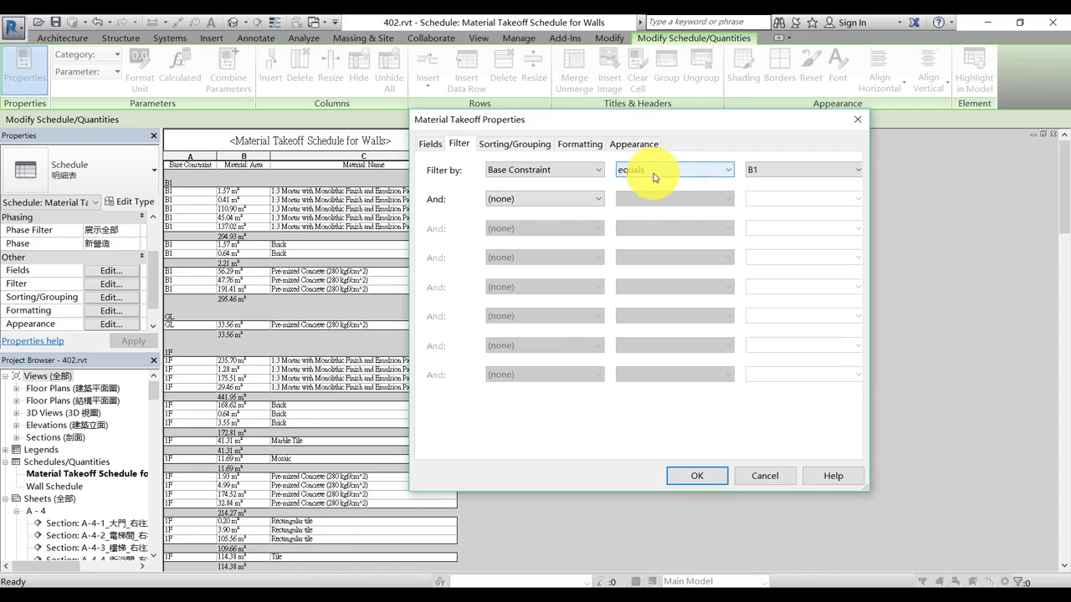
pyautogui.click(712, 169)
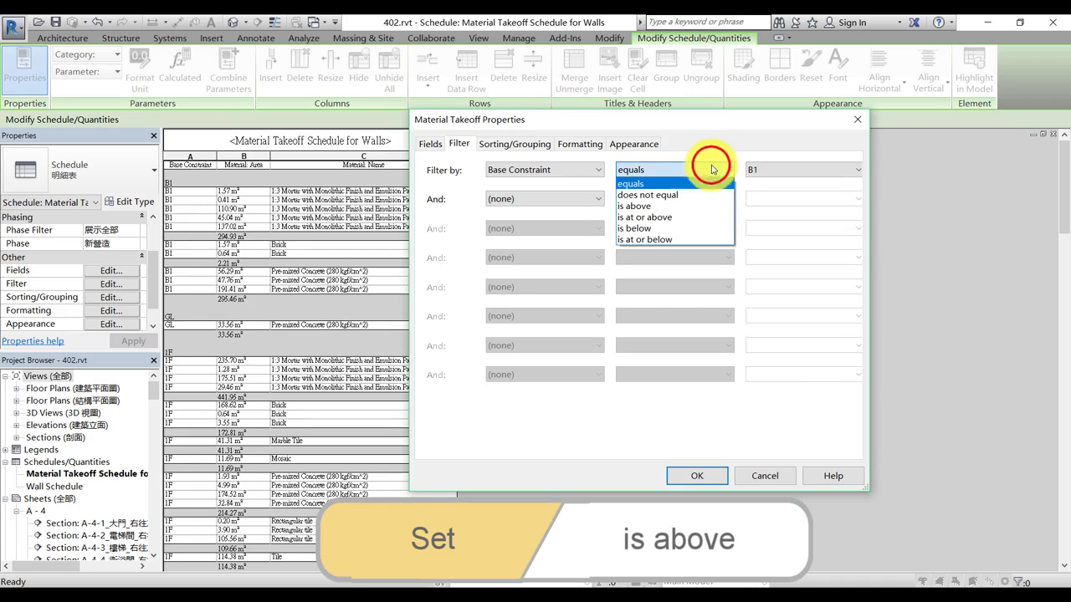
pyautogui.click(664, 206)
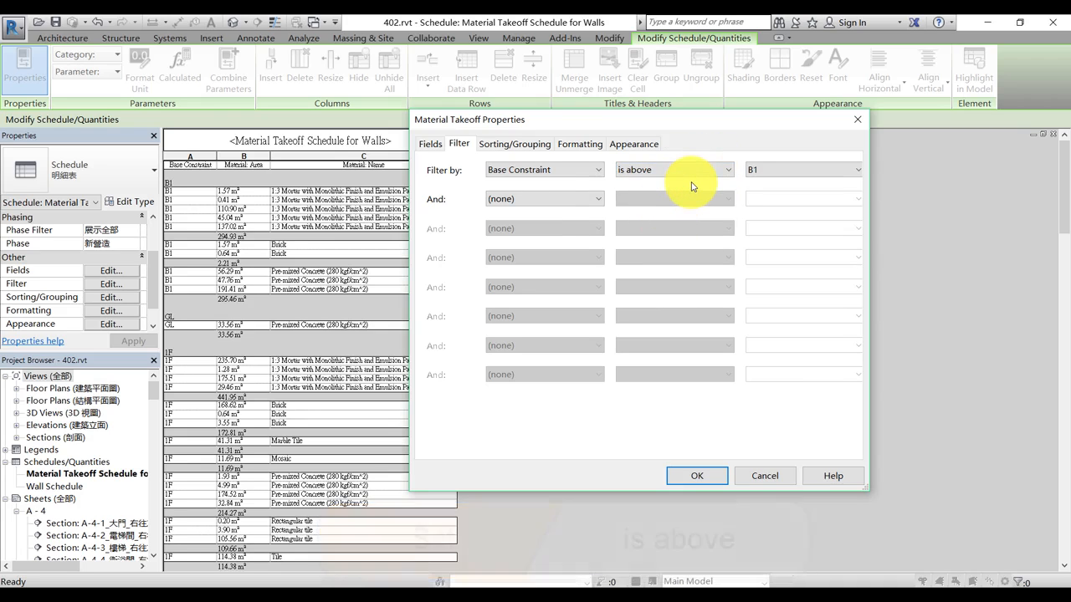
pyautogui.click(771, 170)
pyautogui.click(760, 192)
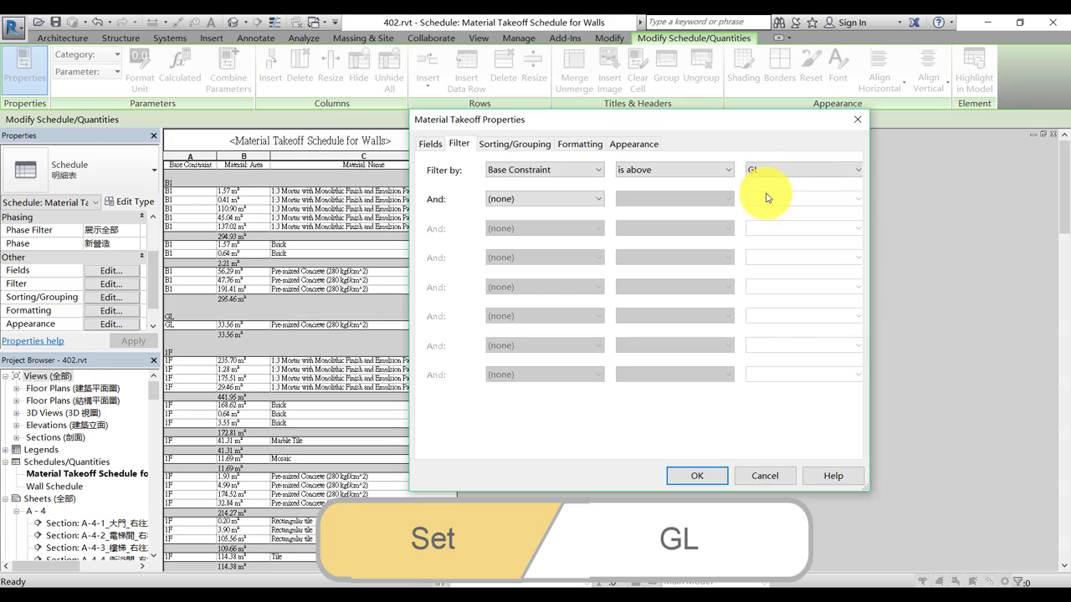
pyautogui.click(697, 476)
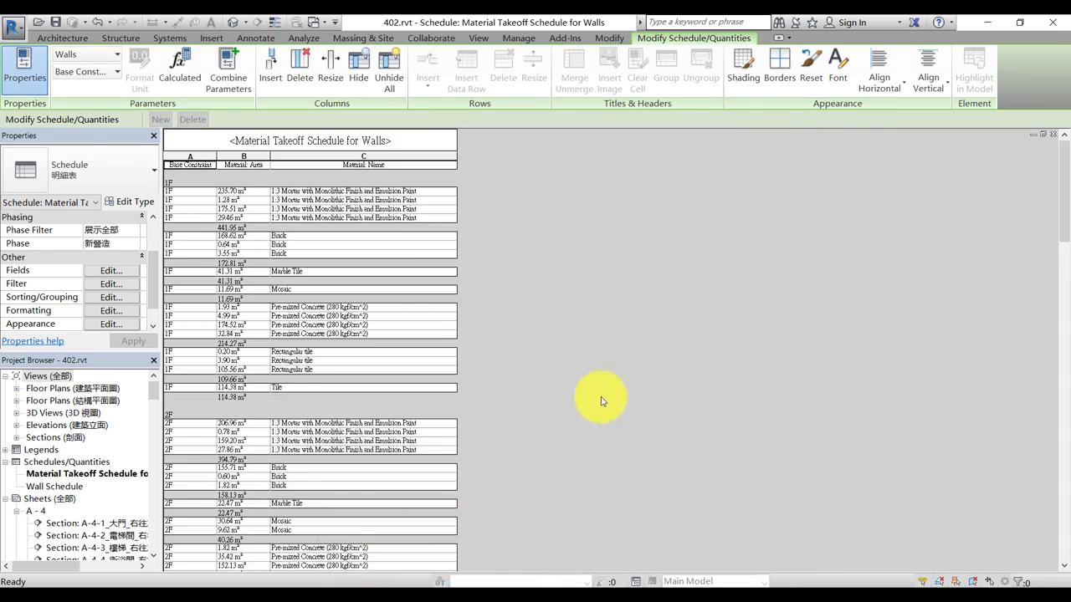
# Step: Shade the Base Constraint column header of the takeoff schedule bright green, RGB 128-255-000
pyautogui.scroll(-3, 508, 338)
pyautogui.scroll(-5, 508, 339)
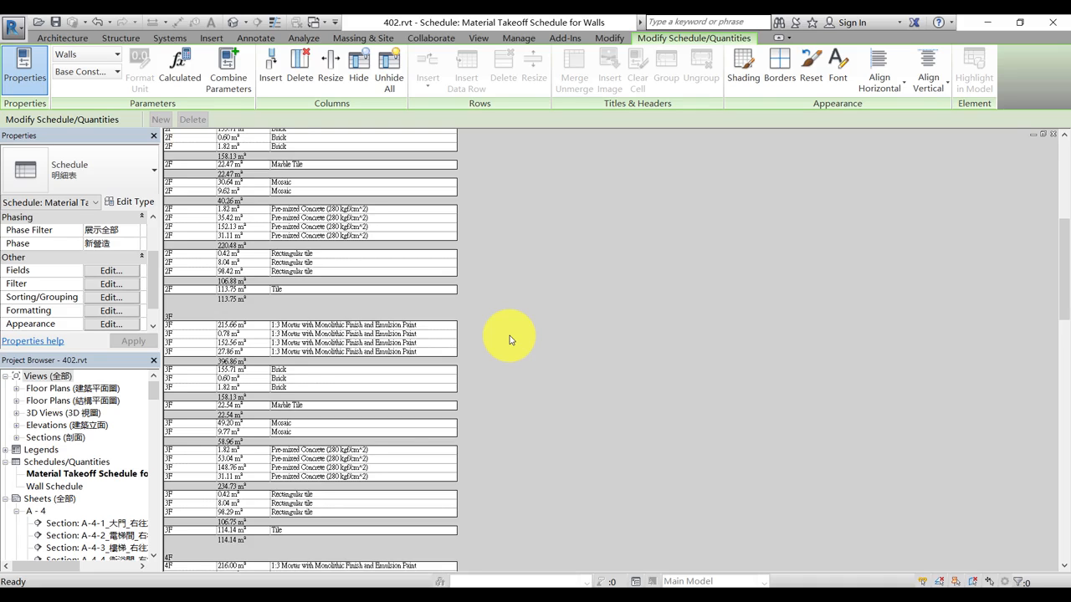
pyautogui.scroll(10, 485, 322)
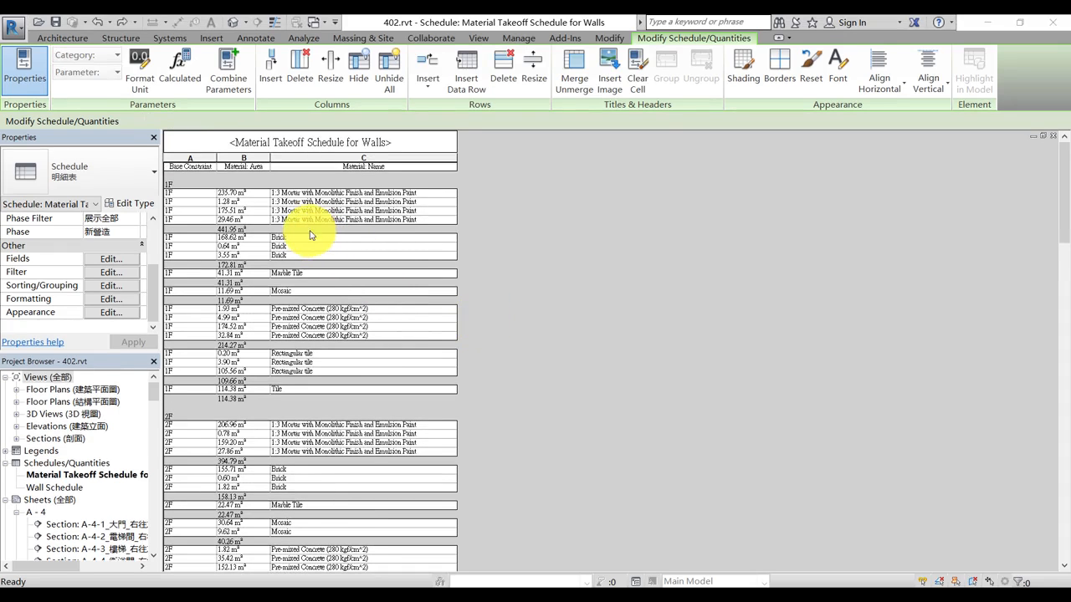
pyautogui.click(214, 170)
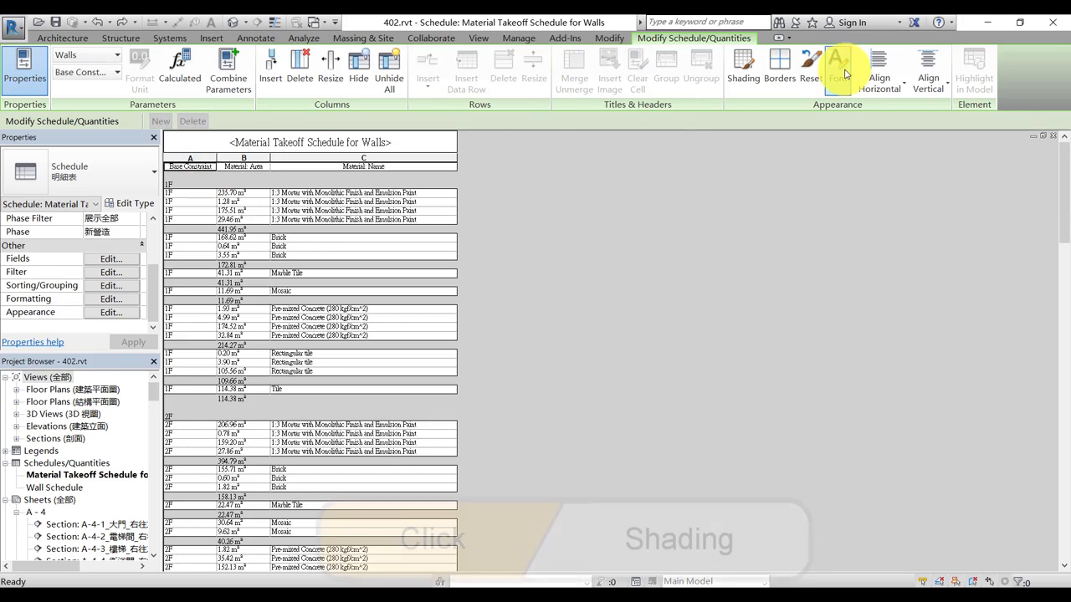
pyautogui.click(749, 75)
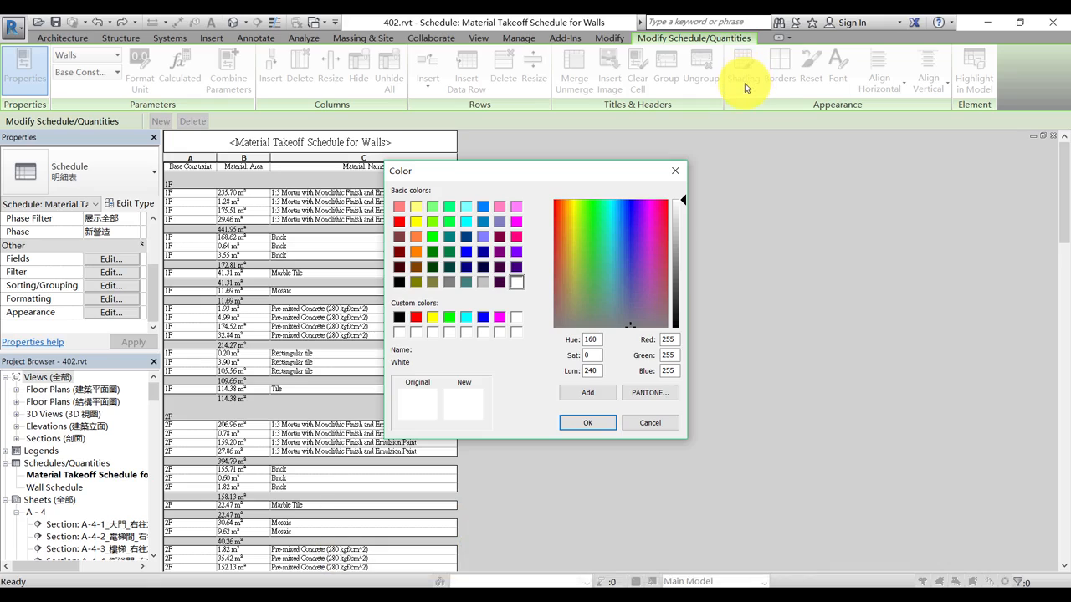
pyautogui.click(432, 222)
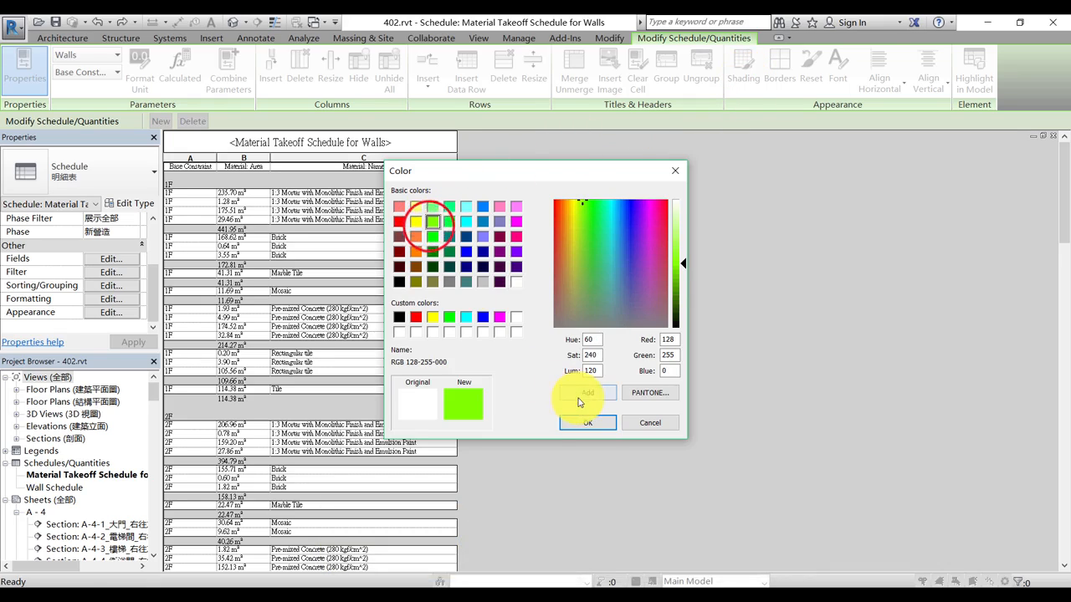
pyautogui.click(588, 424)
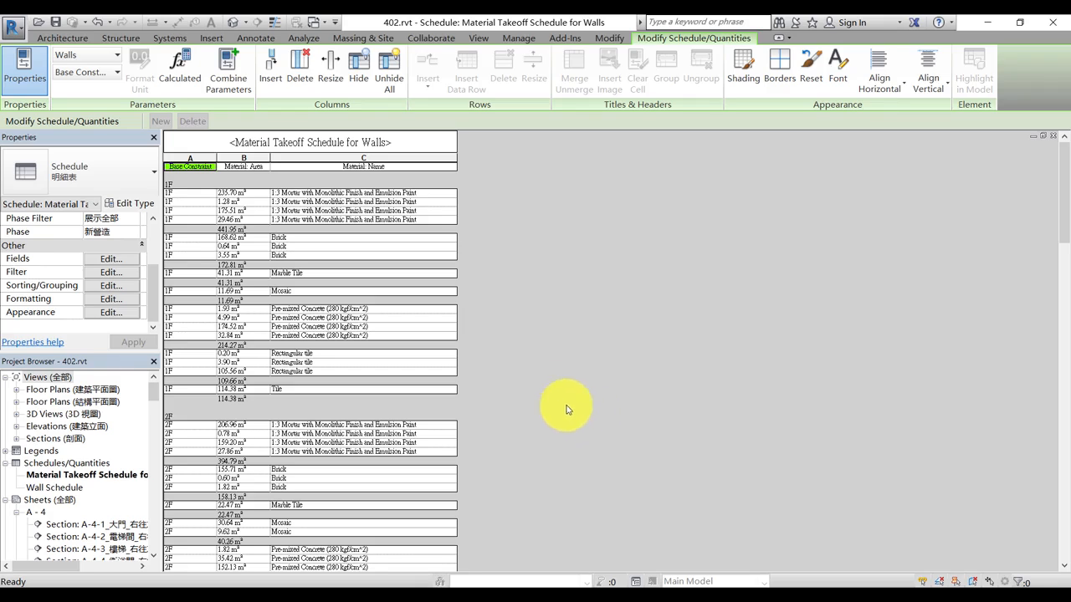
# Step: Shade the whole Material: Area column of the takeoff schedule purple using a basic color
pyautogui.click(245, 158)
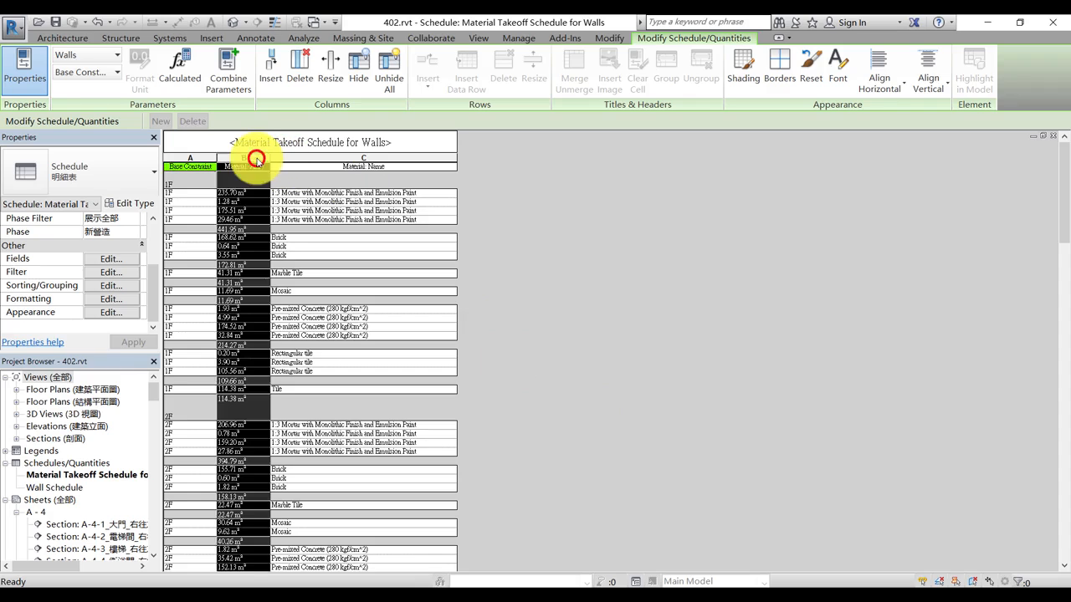
pyautogui.click(741, 80)
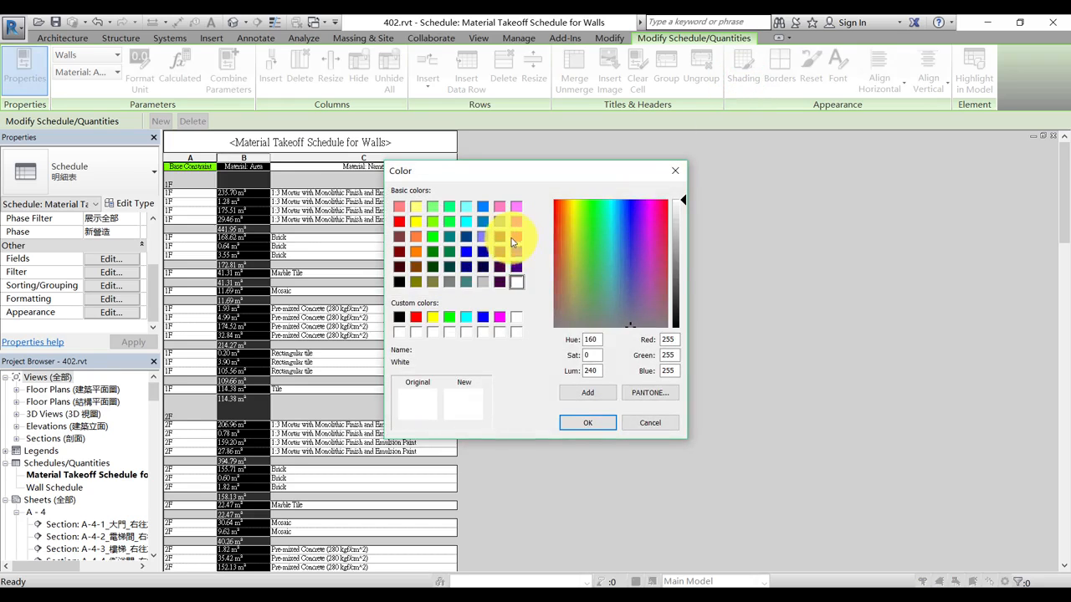
pyautogui.click(516, 251)
pyautogui.click(587, 422)
pyautogui.click(432, 321)
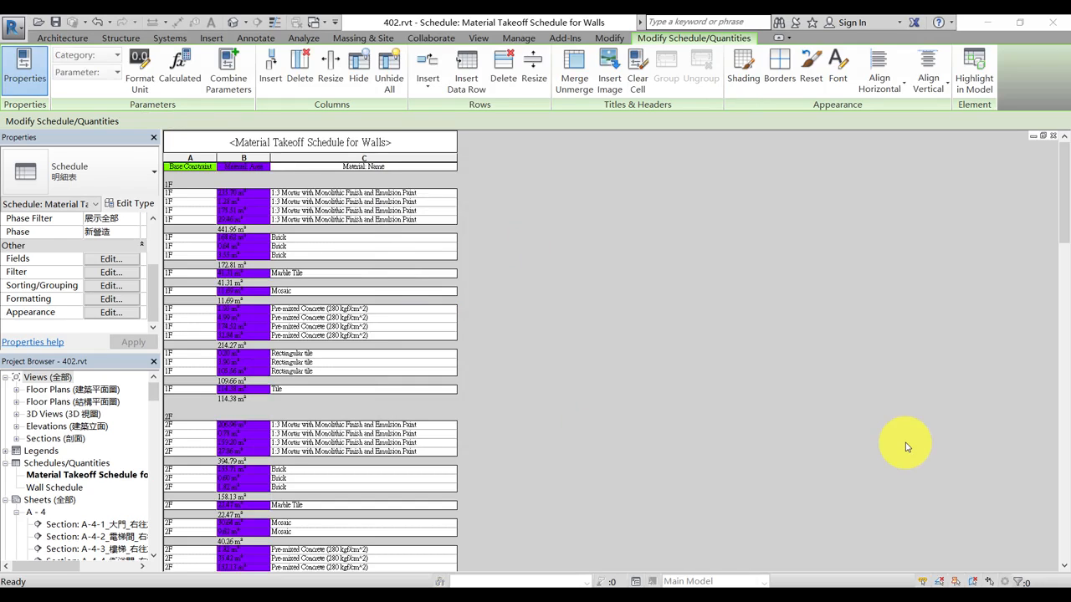
# Step: Export the schedule as a delimited text report named Material Takeoff Schedule for Walls.txt, saved to the Desktop
pyautogui.click(13, 28)
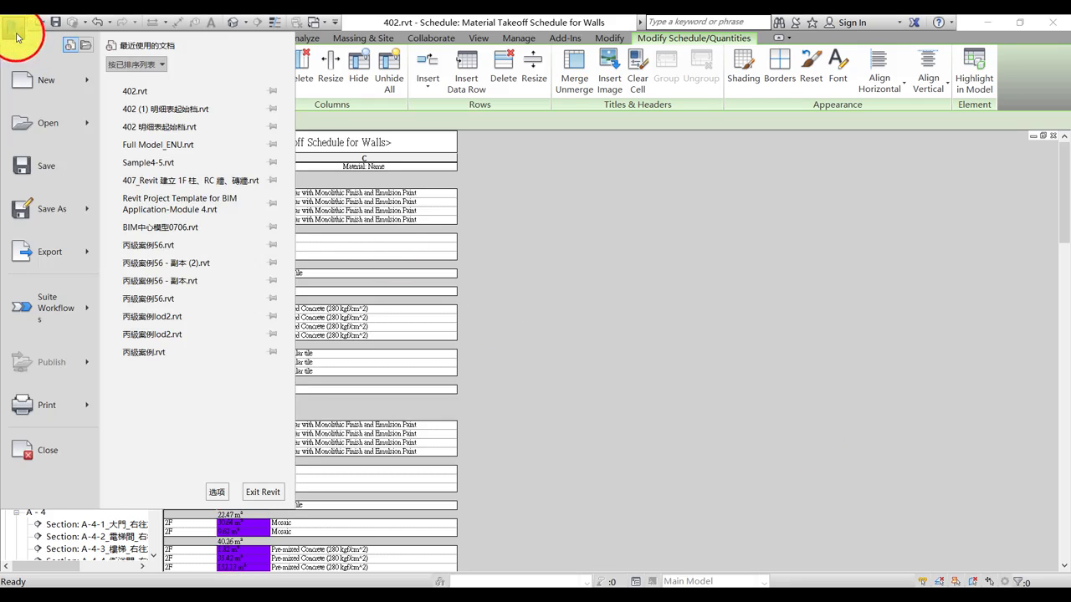
pyautogui.click(85, 247)
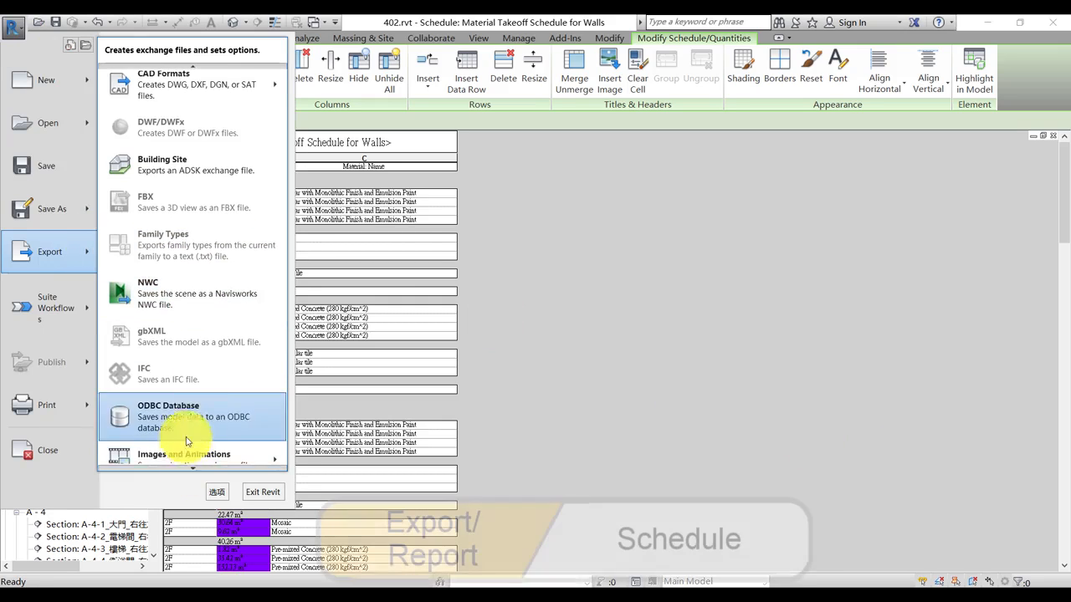
pyautogui.moveTo(186, 470)
pyautogui.moveTo(182, 442)
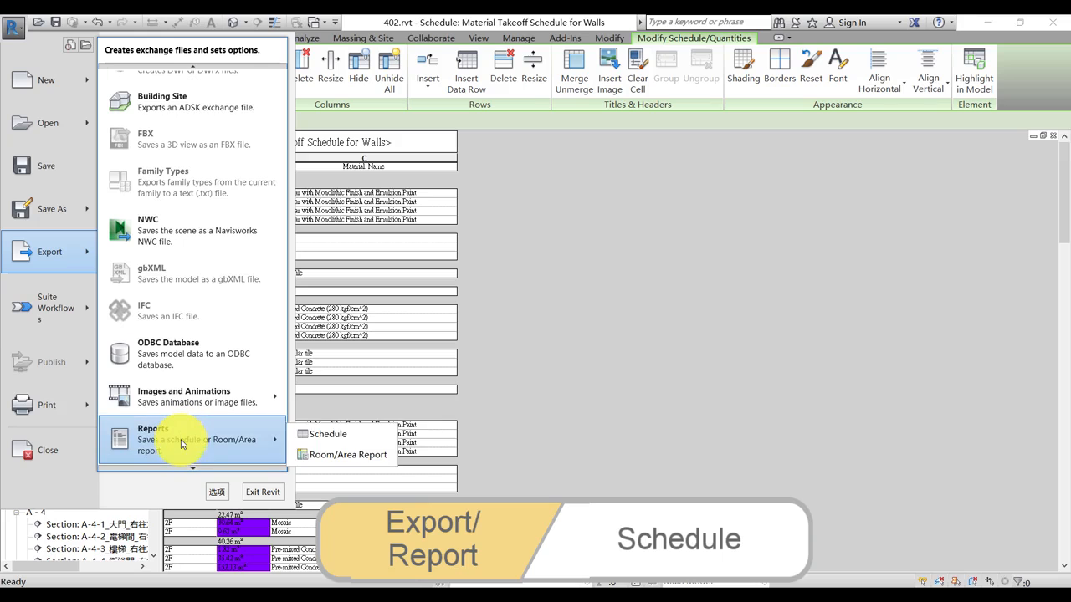
pyautogui.click(303, 435)
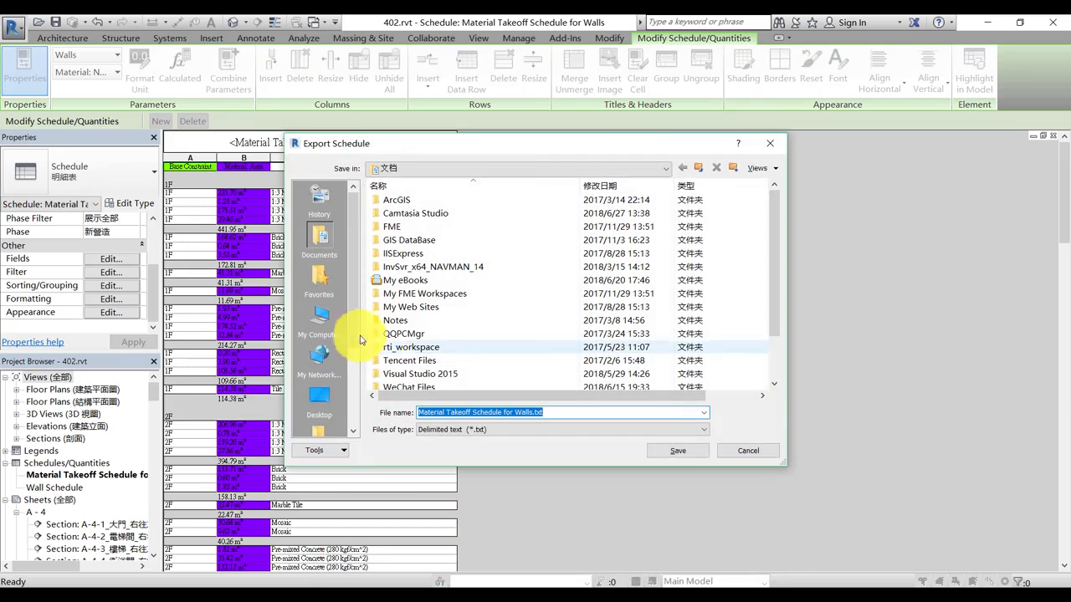
pyautogui.click(318, 397)
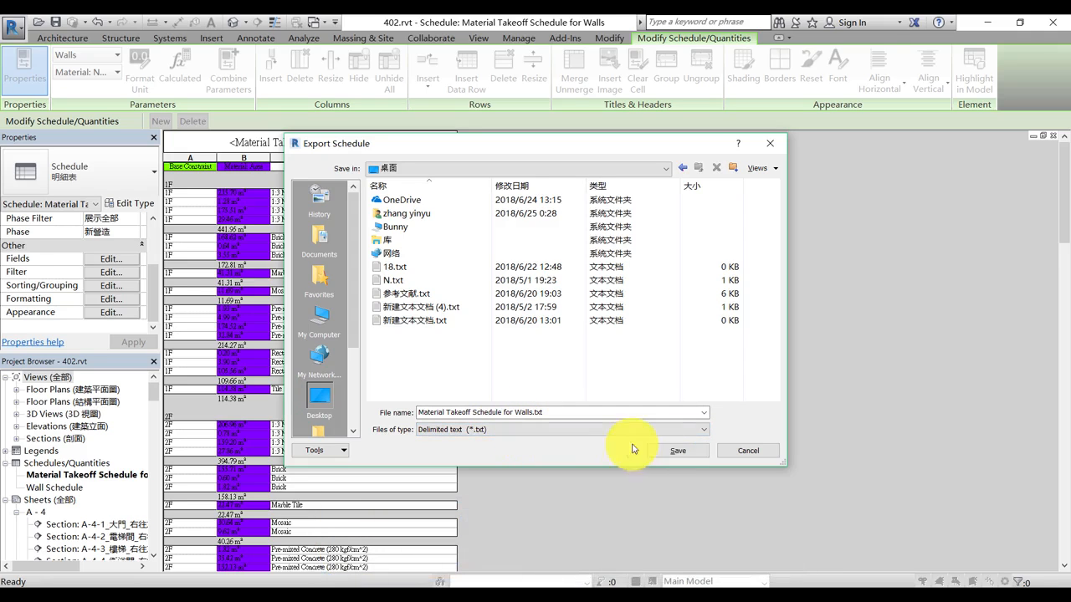
pyautogui.click(605, 430)
pyautogui.click(605, 430)
pyautogui.click(660, 454)
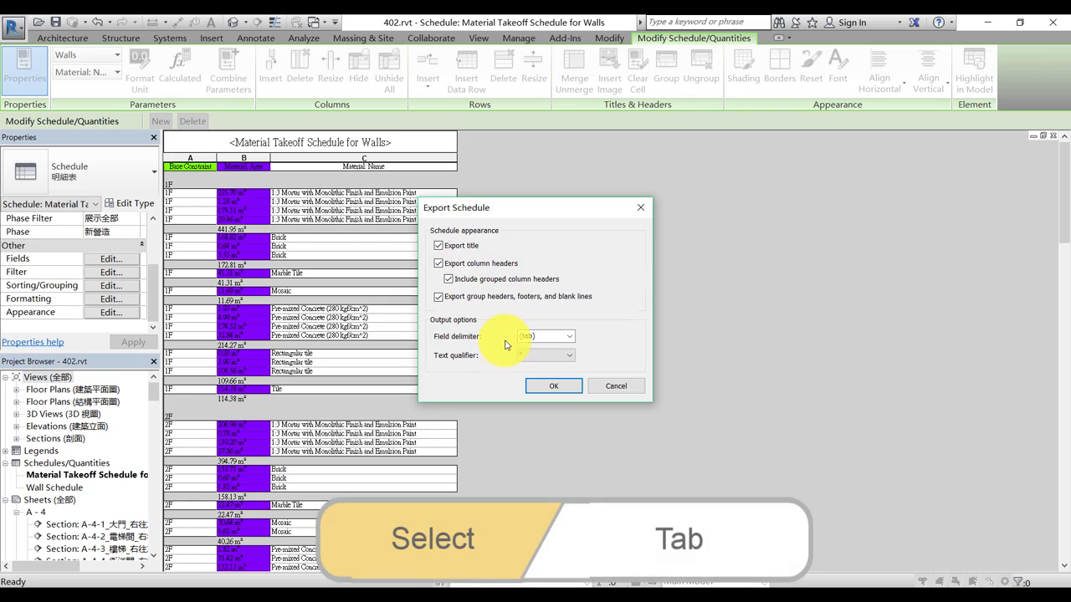
# Step: Keep (tab) as the field delimiter for the exported schedule and complete the export
pyautogui.click(560, 338)
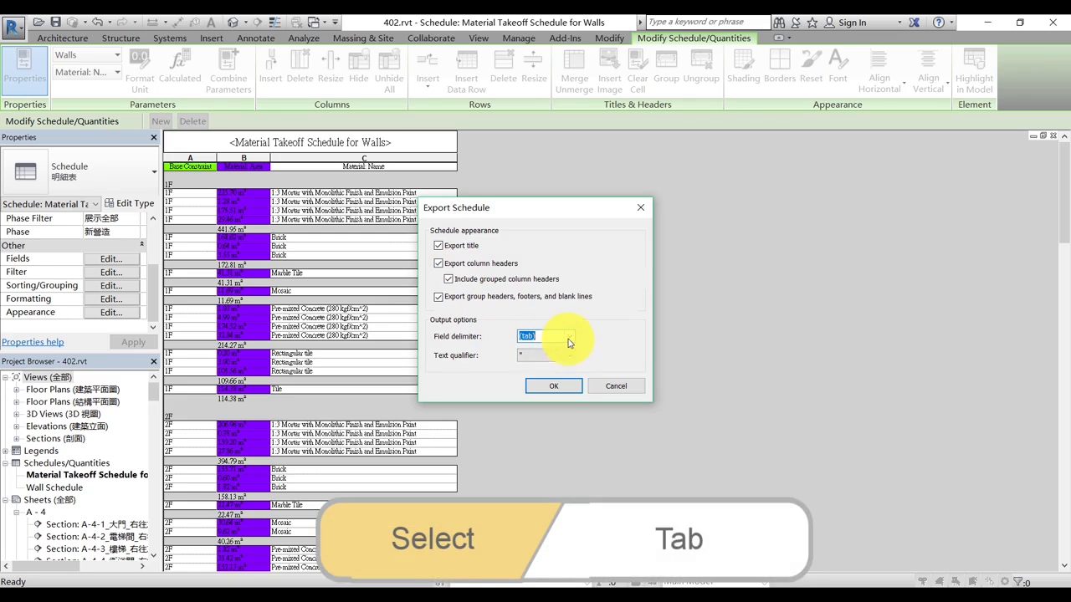
pyautogui.click(595, 344)
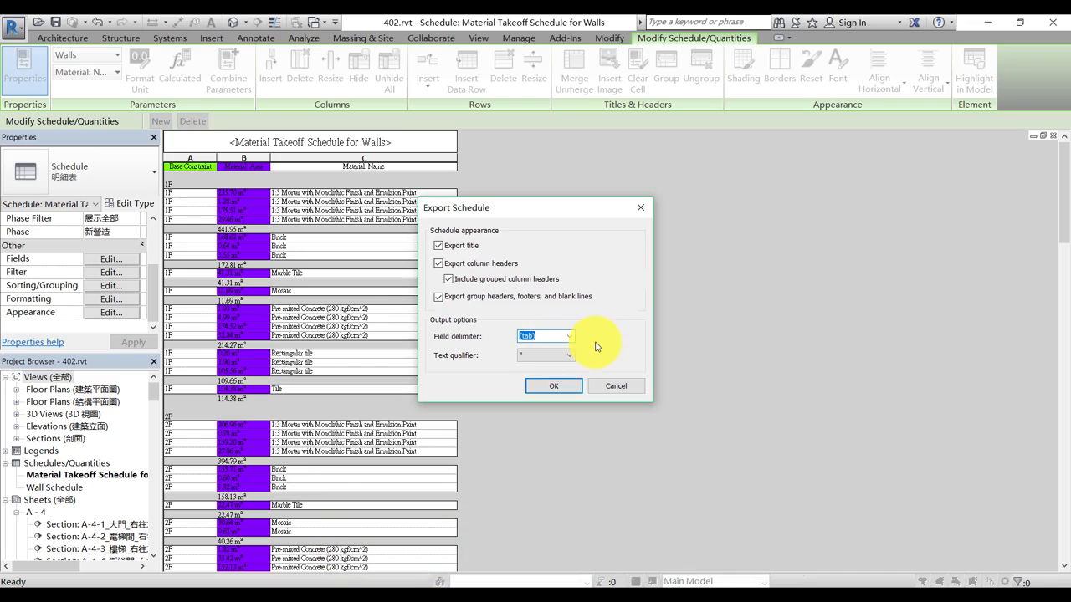
pyautogui.click(551, 386)
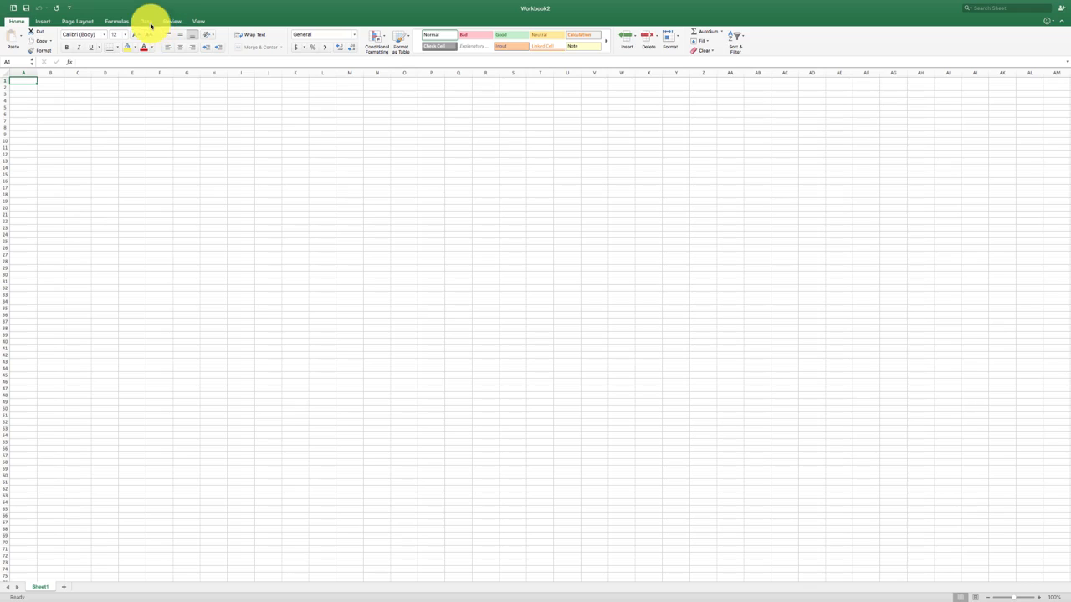
# Step: Switch to Excel and import Material Takeoff Schedule for Walls.txt from the Desktop as delimited data into the blank sheet
pyautogui.click(147, 22)
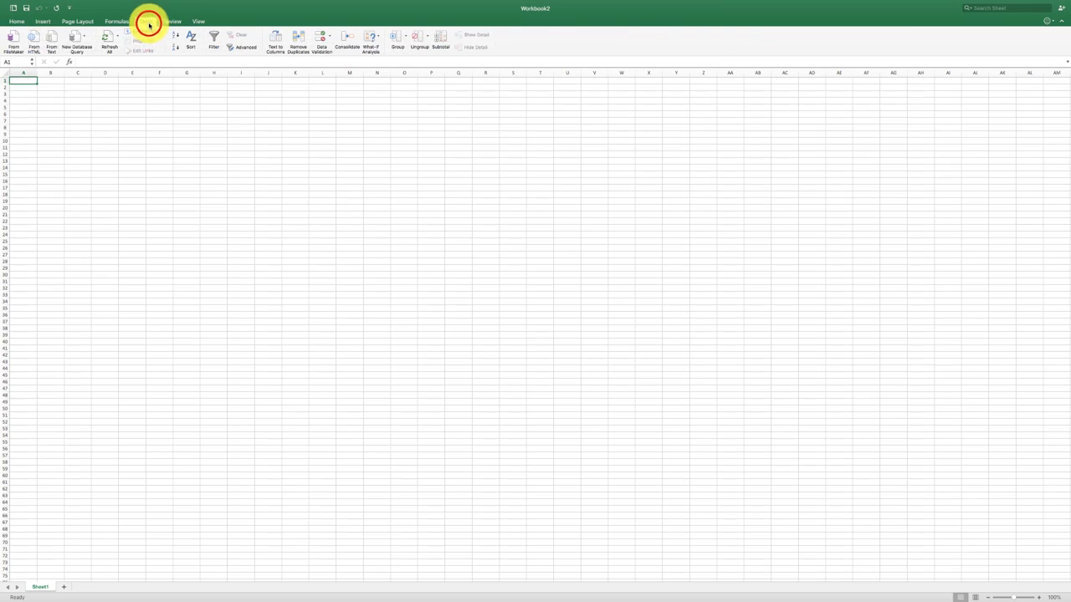
pyautogui.click(52, 44)
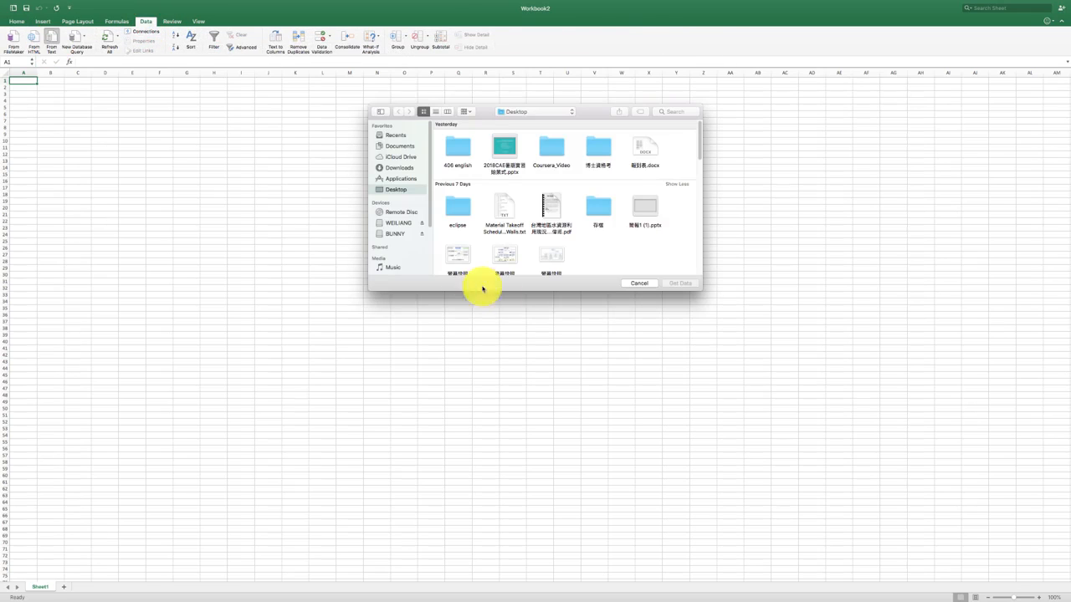
pyautogui.click(502, 218)
pyautogui.click(680, 284)
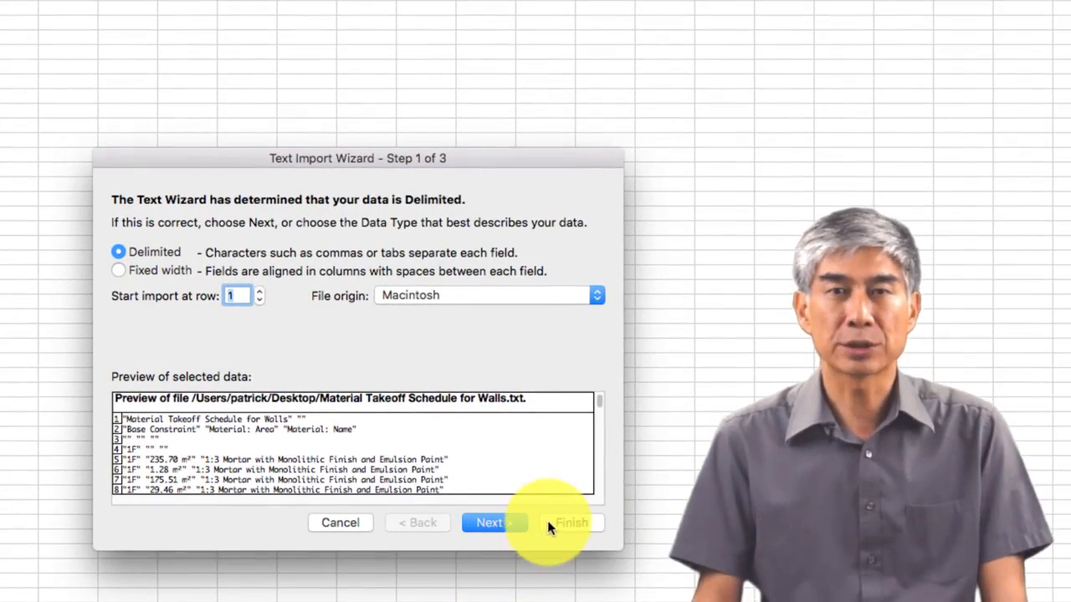
pyautogui.click(548, 524)
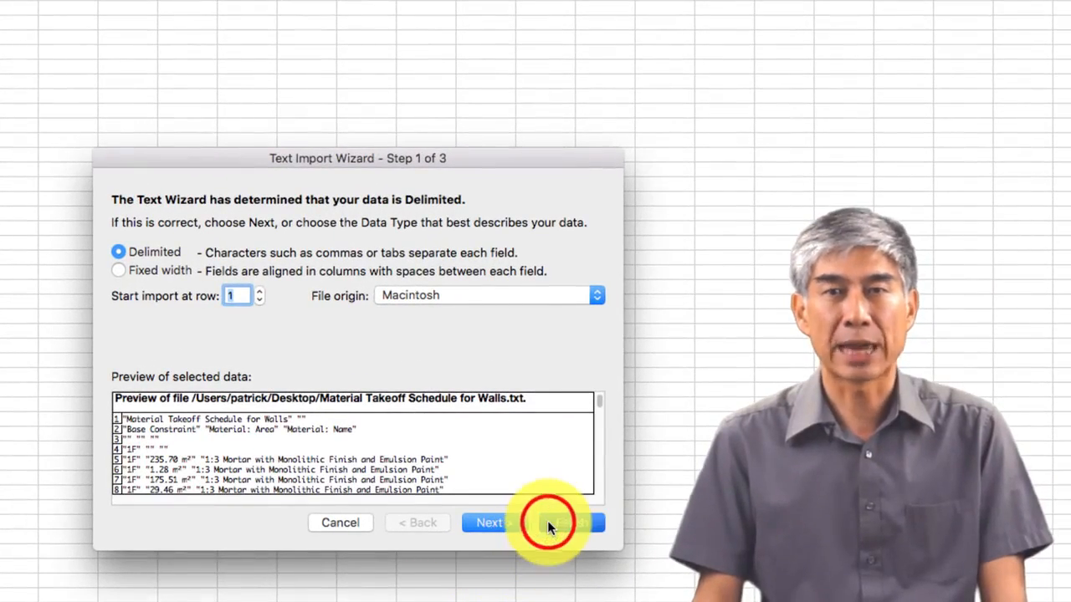
pyautogui.click(505, 408)
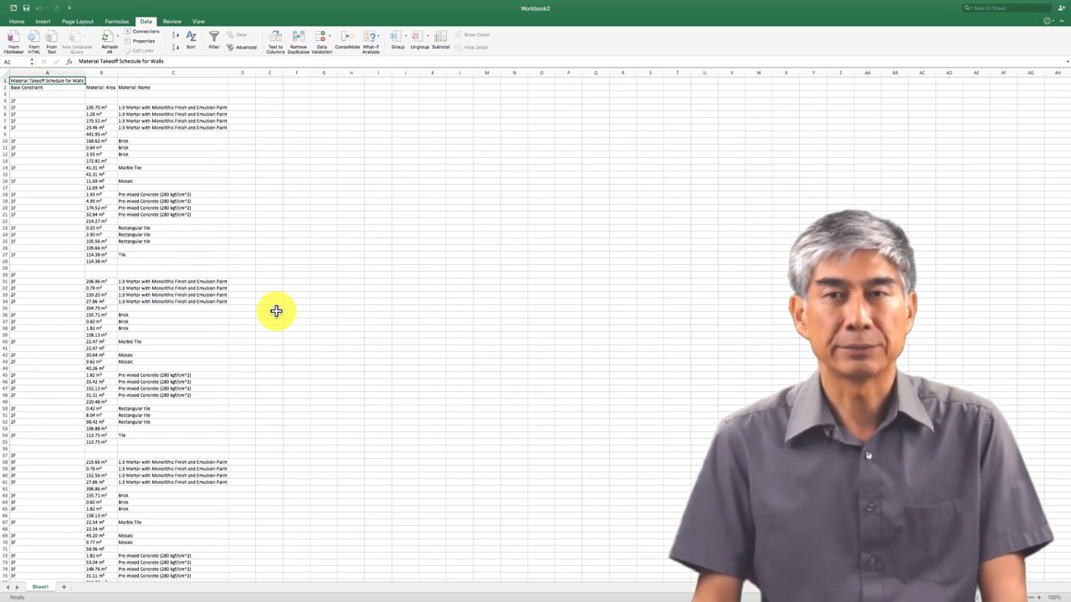
pyautogui.press('XF86AudioMute')
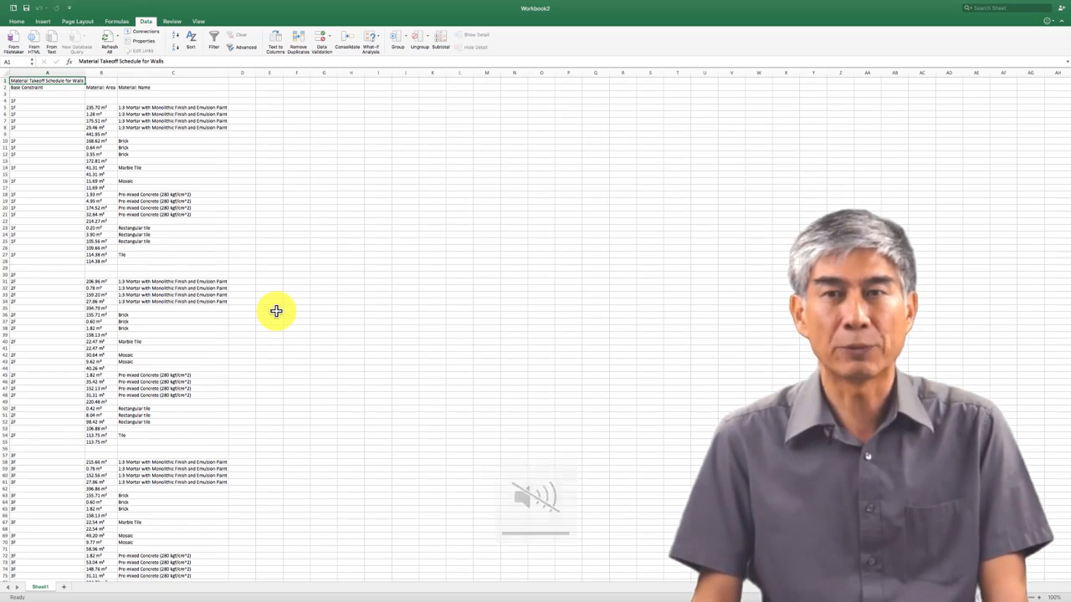